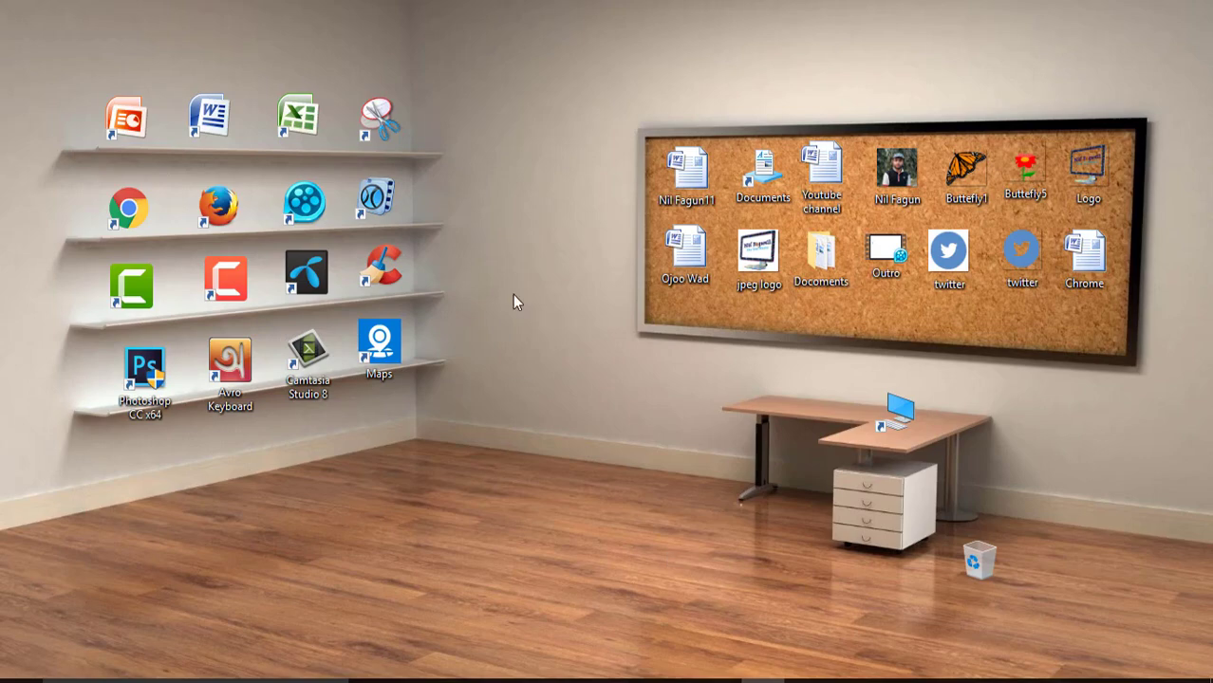
pyautogui.rightClick(512, 244)
pyautogui.click(536, 299)
pyautogui.rightClick(508, 253)
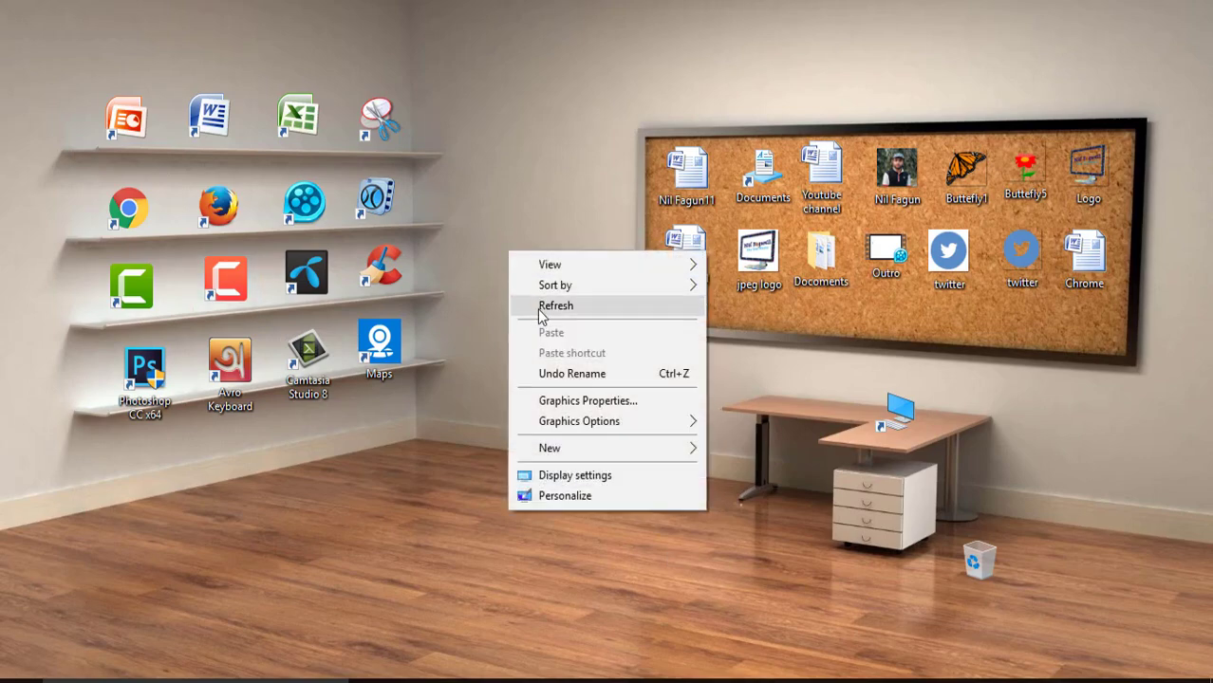
pyautogui.click(546, 308)
pyautogui.rightClick(537, 307)
pyautogui.click(573, 368)
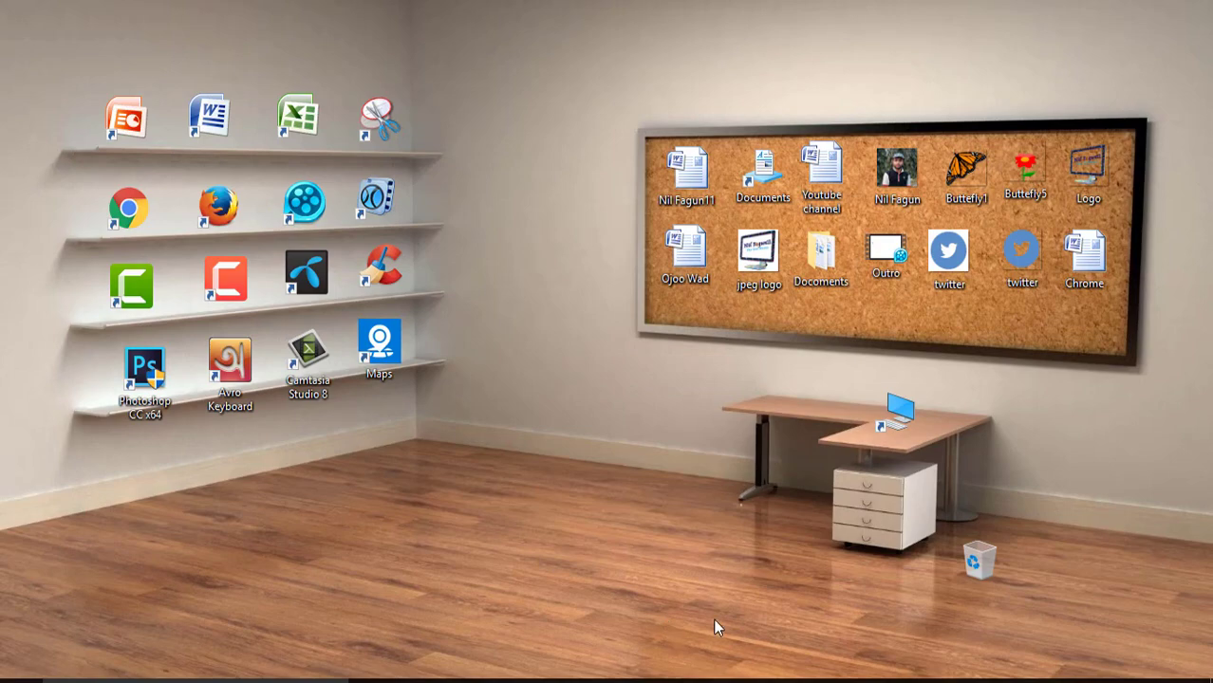
# Step: Switch to the blank Microsoft Word document and paste the copied Bengali article "ঘন ঘন গলা ব্যাথা হলে করণীয়" into it
pyautogui.click(633, 681)
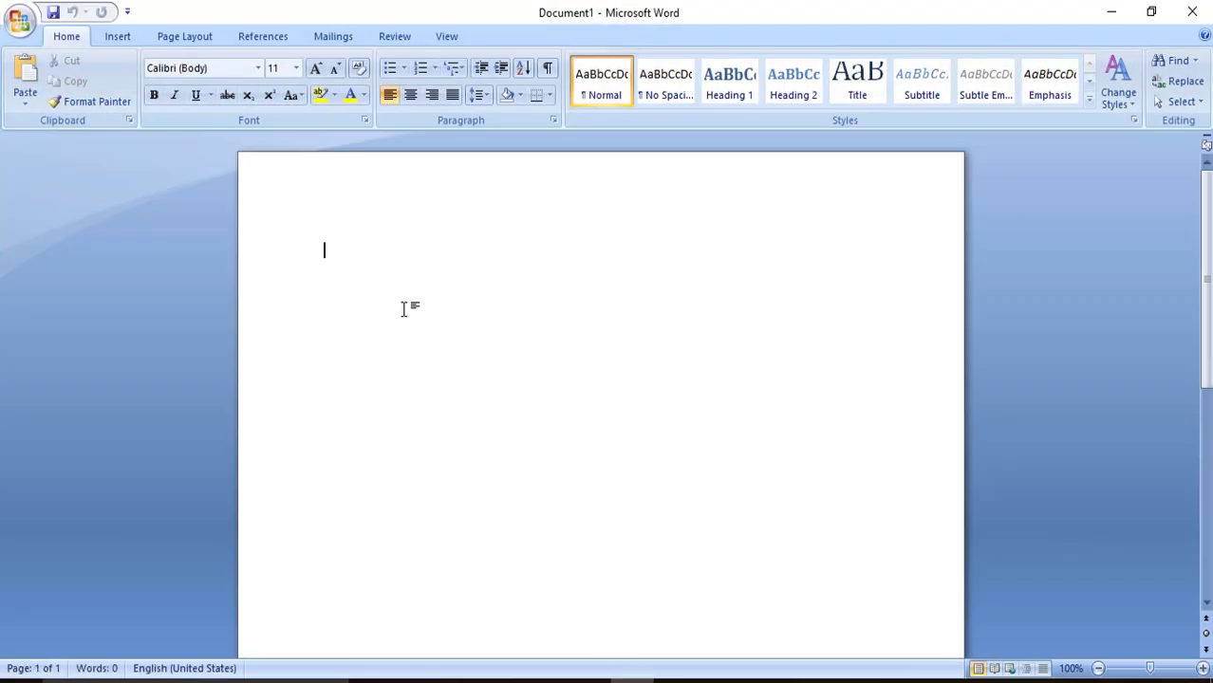
pyautogui.click(121, 43)
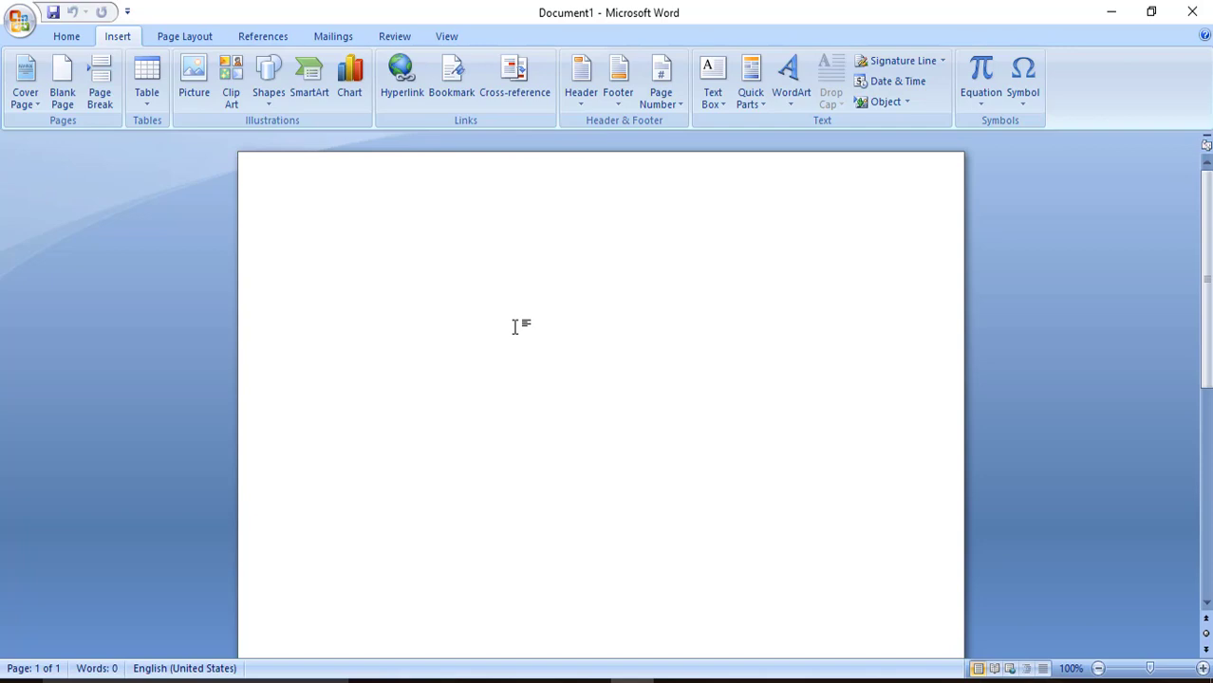
pyautogui.hotkey('ctrl', 'v')
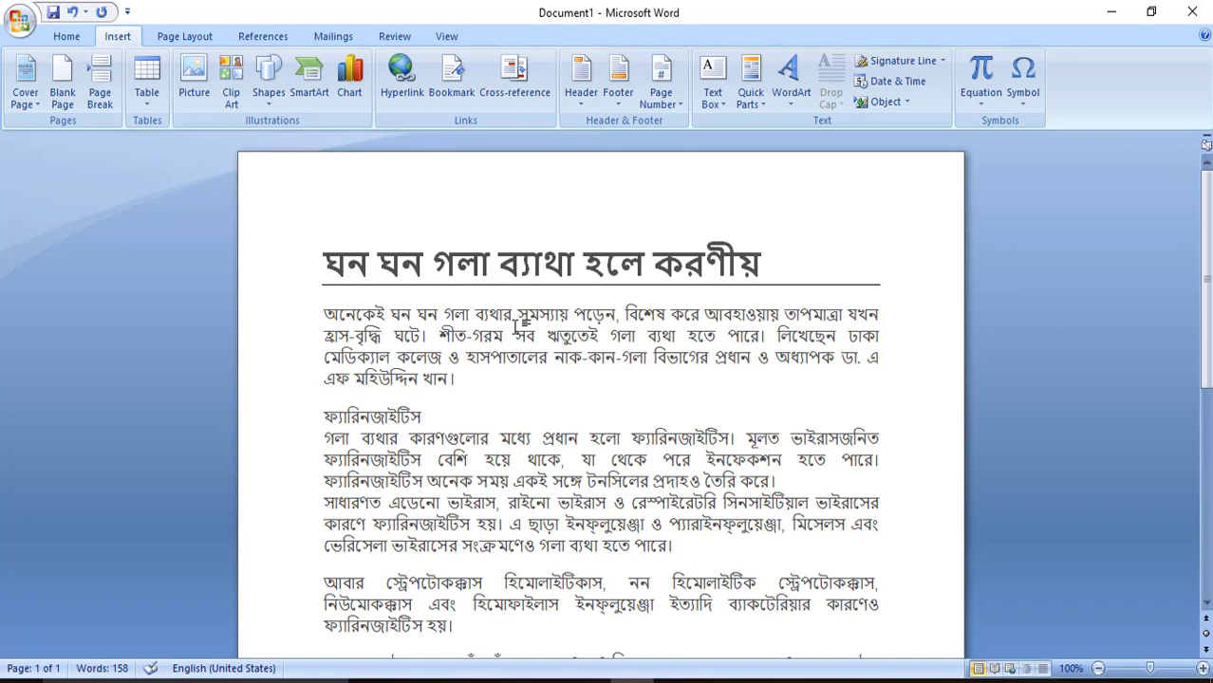
pyautogui.scroll(-6, 518, 325)
pyautogui.scroll(6, 520, 334)
pyautogui.scroll(-8, 592, 359)
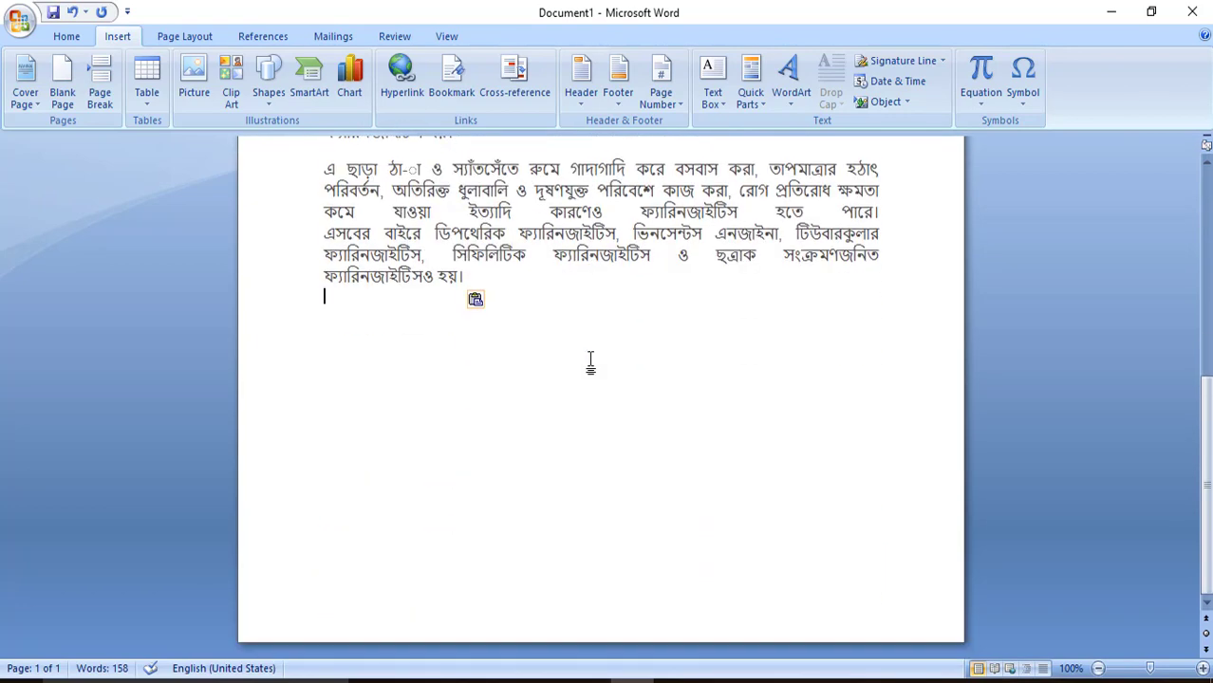
pyautogui.scroll(10, 590, 361)
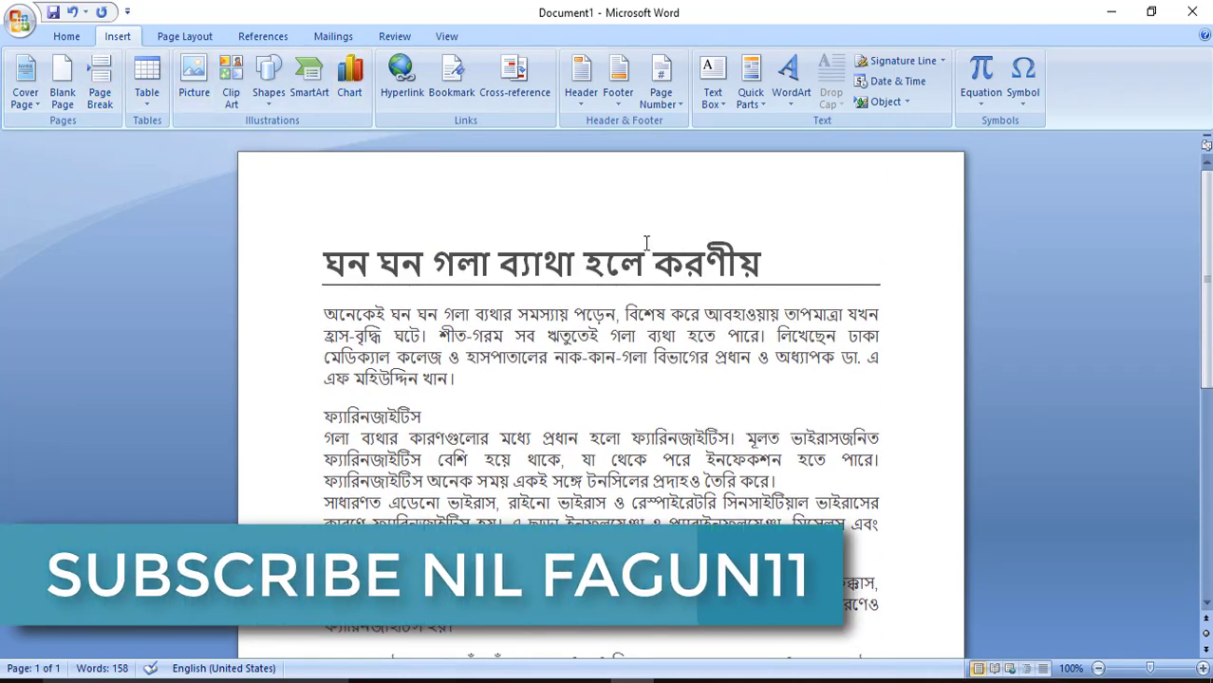
# Step: Insert the built-in Transcend (Odd Page) header into the document
pyautogui.click(586, 92)
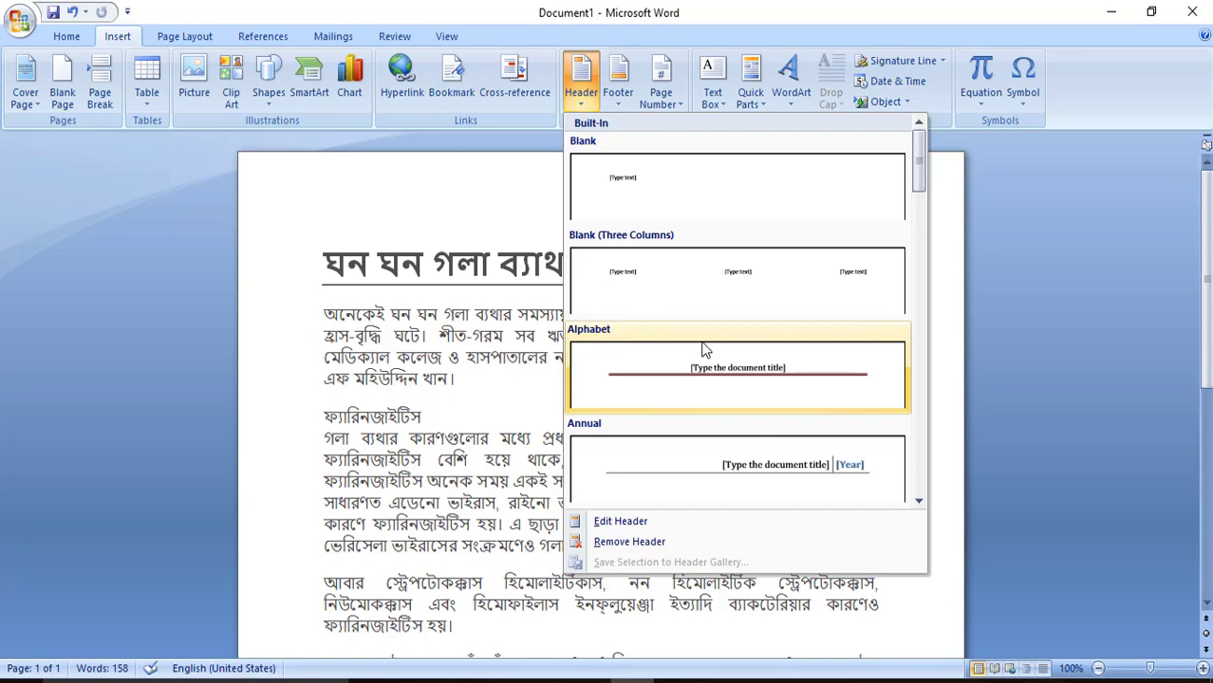
pyautogui.scroll(-6, 705, 354)
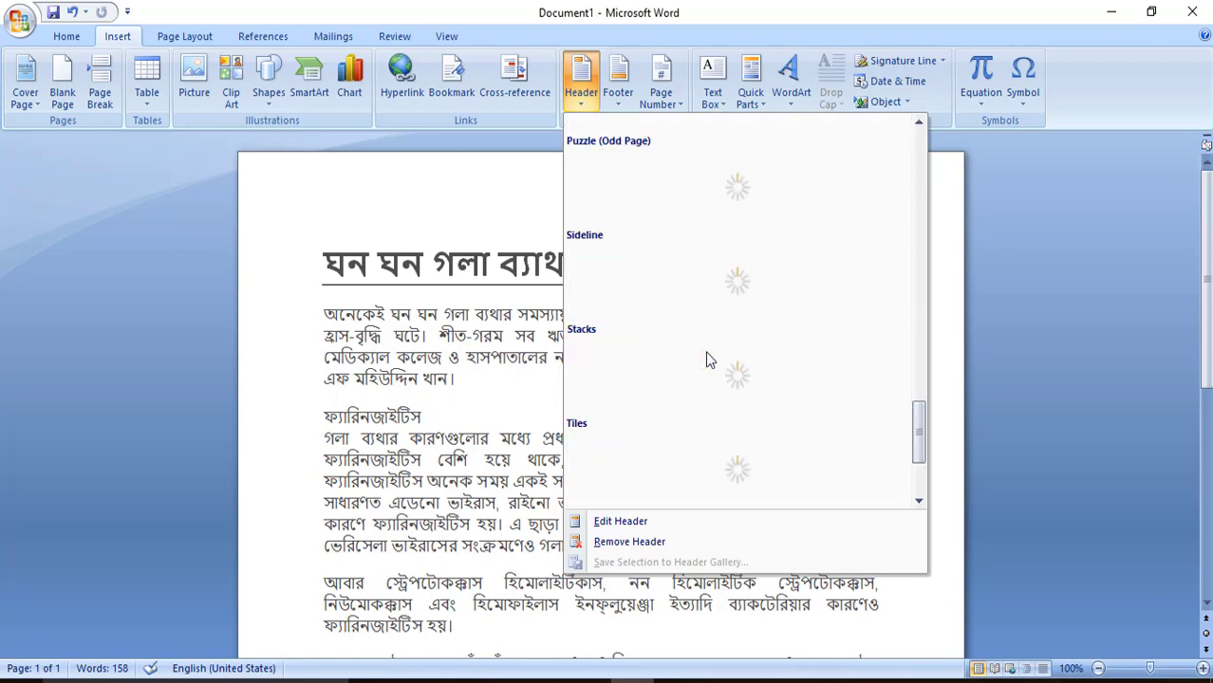
pyautogui.scroll(3, 707, 356)
pyautogui.scroll(3, 707, 350)
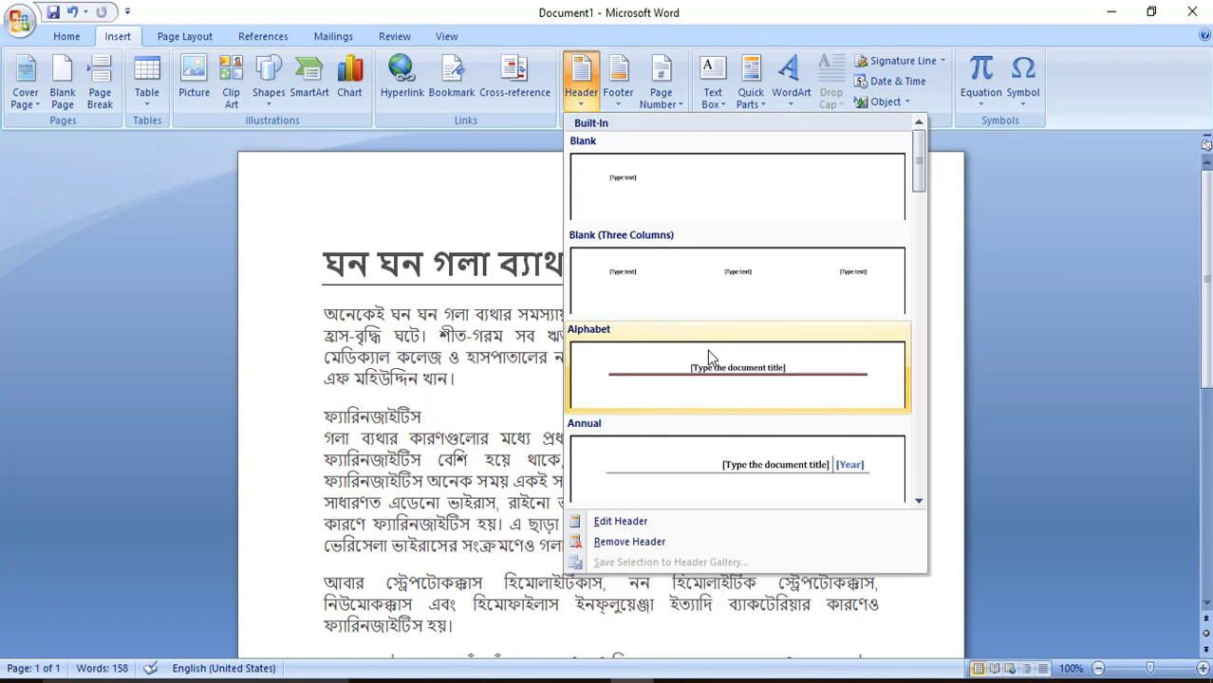
pyautogui.scroll(-6, 708, 353)
pyautogui.scroll(-6, 707, 356)
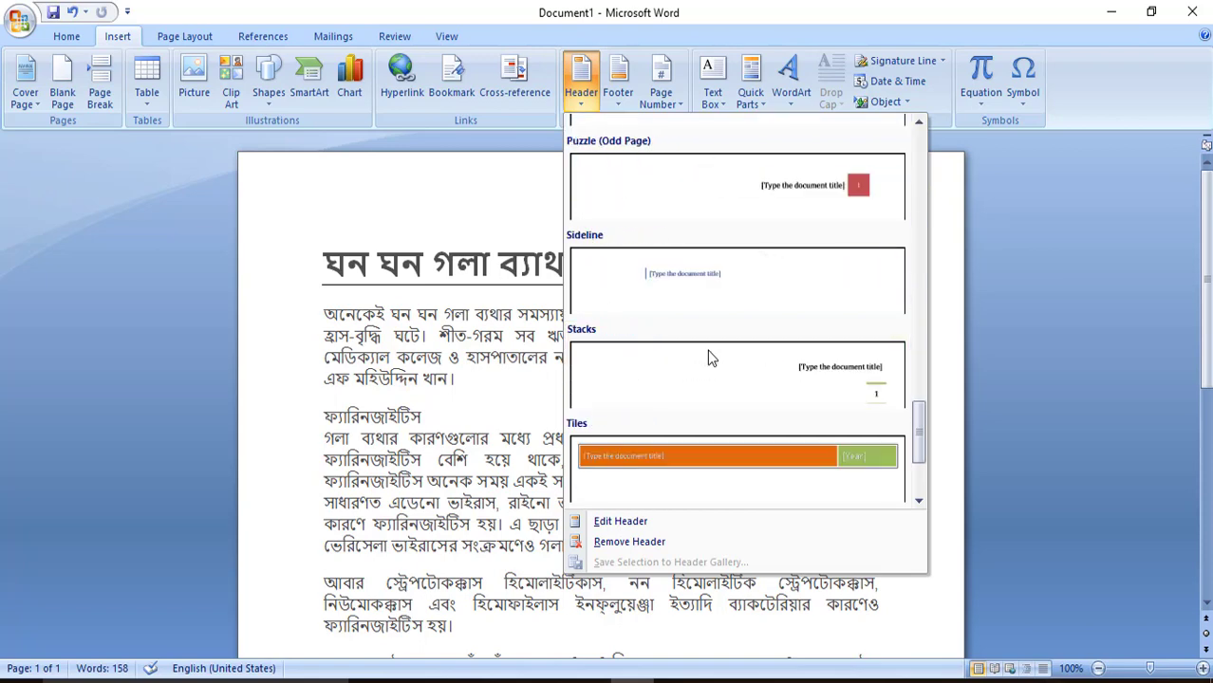
pyautogui.scroll(-2, 707, 356)
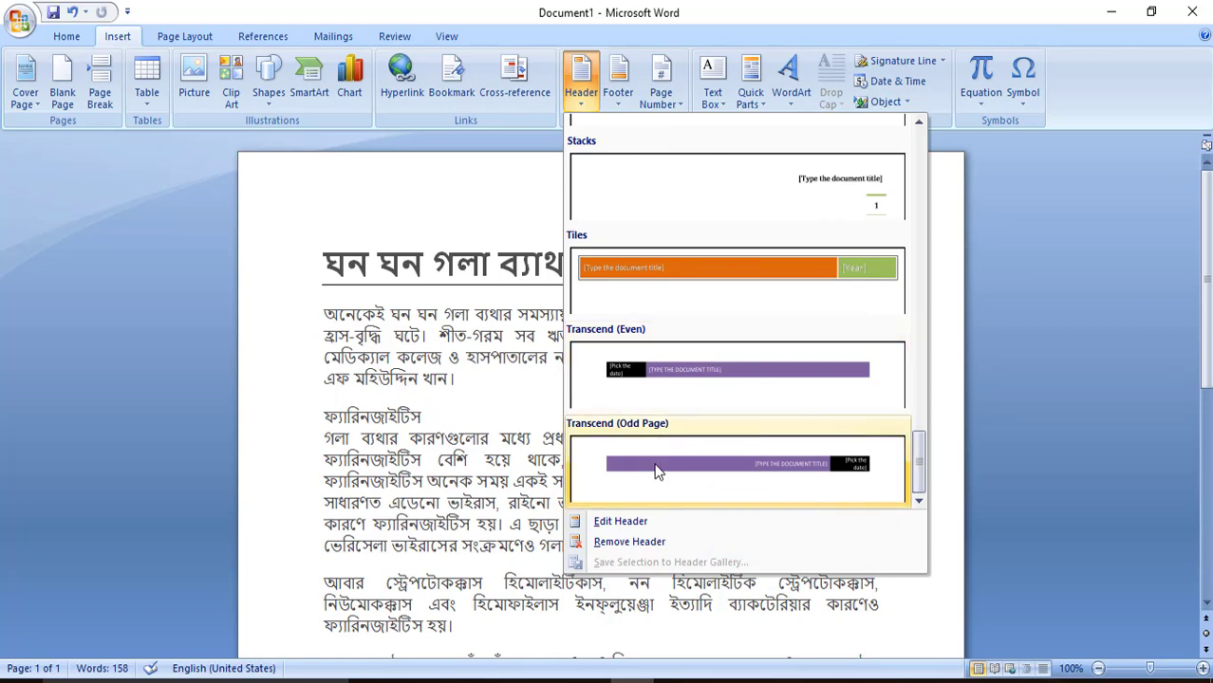
pyautogui.click(680, 482)
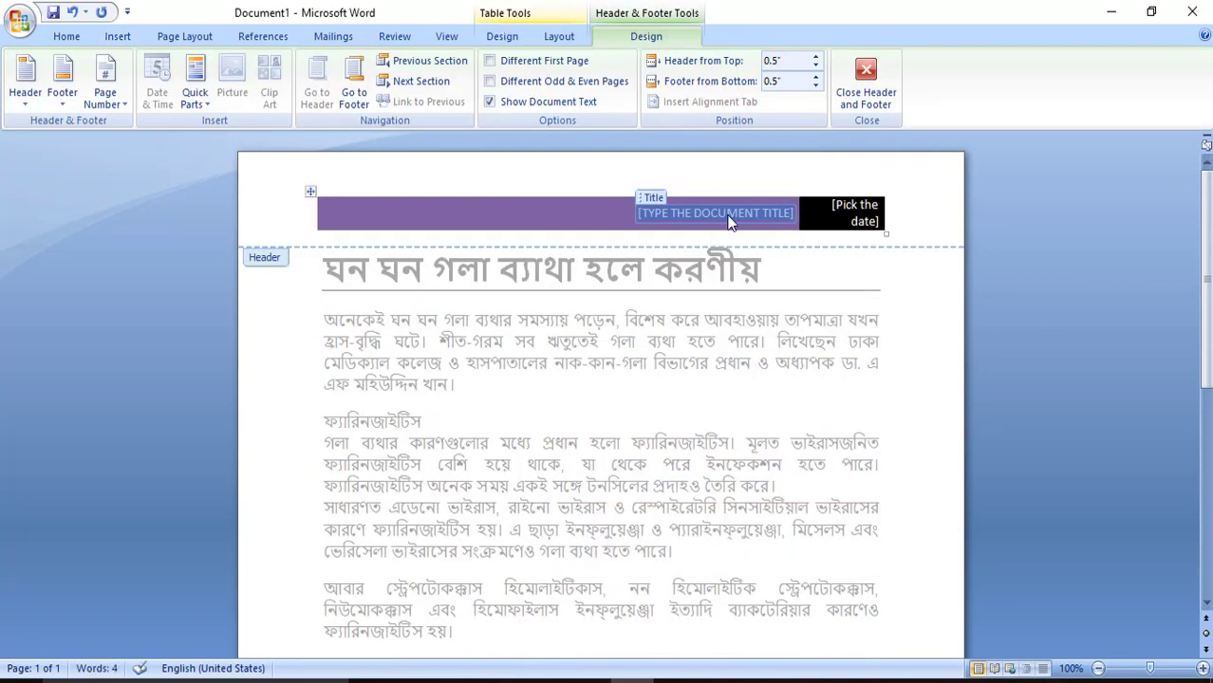
pyautogui.write('S')
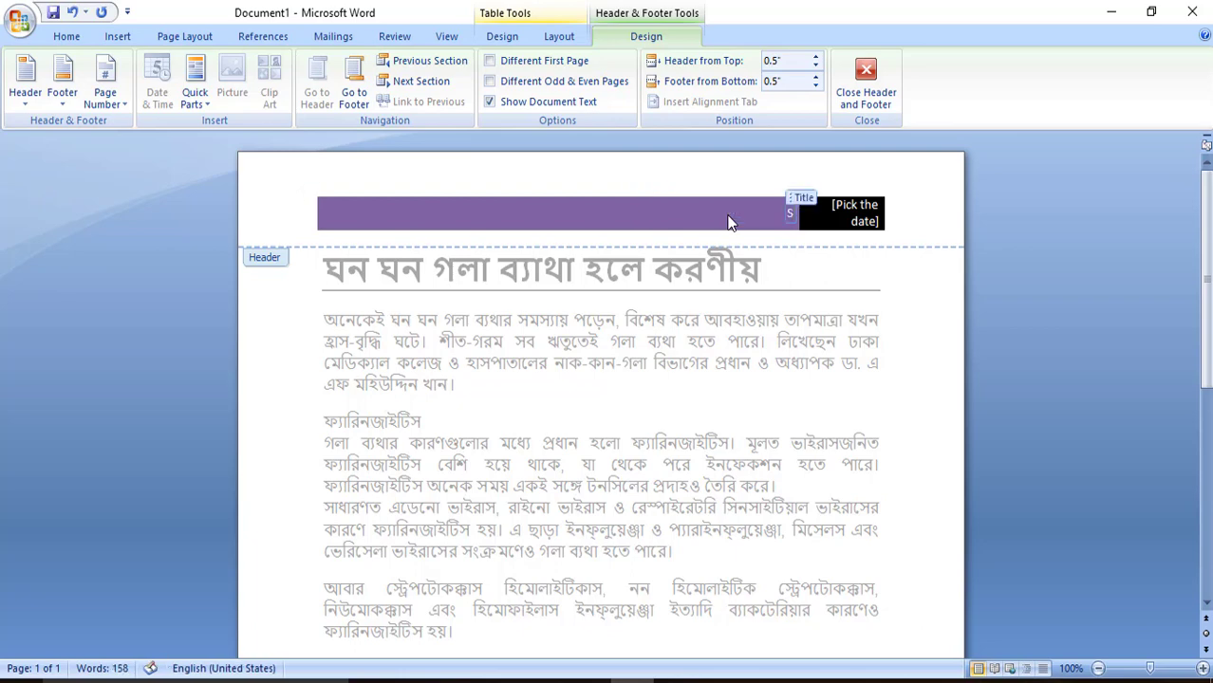
pyautogui.press('BackSpace')
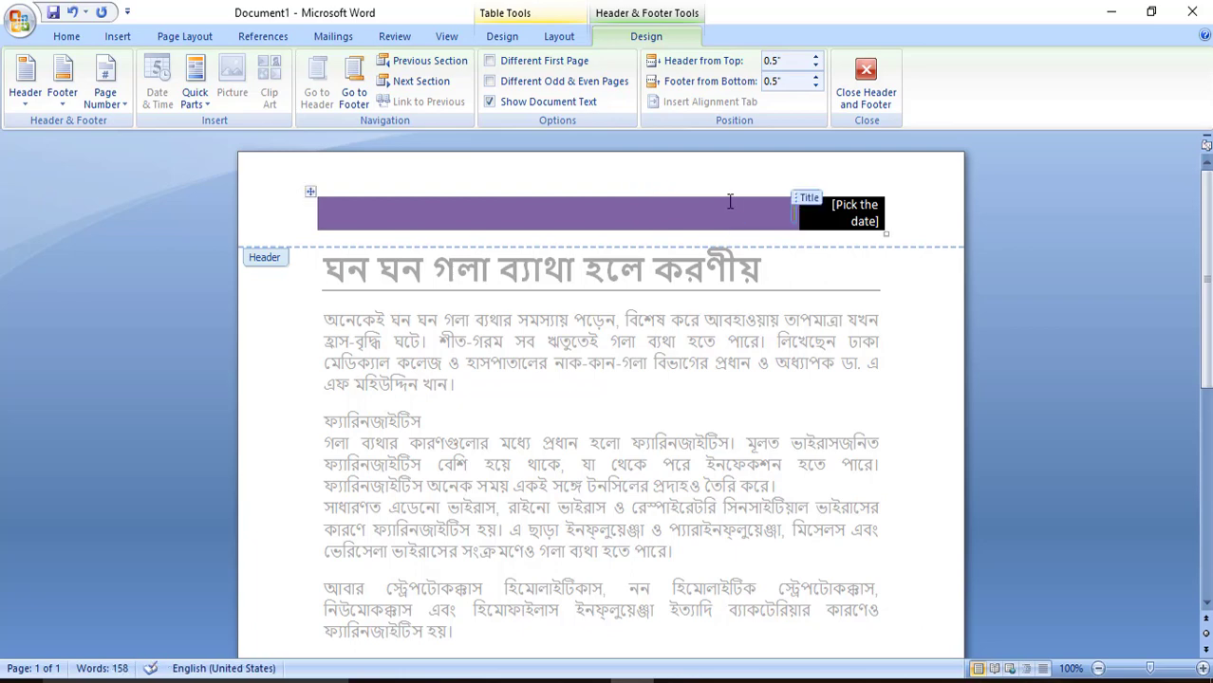
pyautogui.click(854, 214)
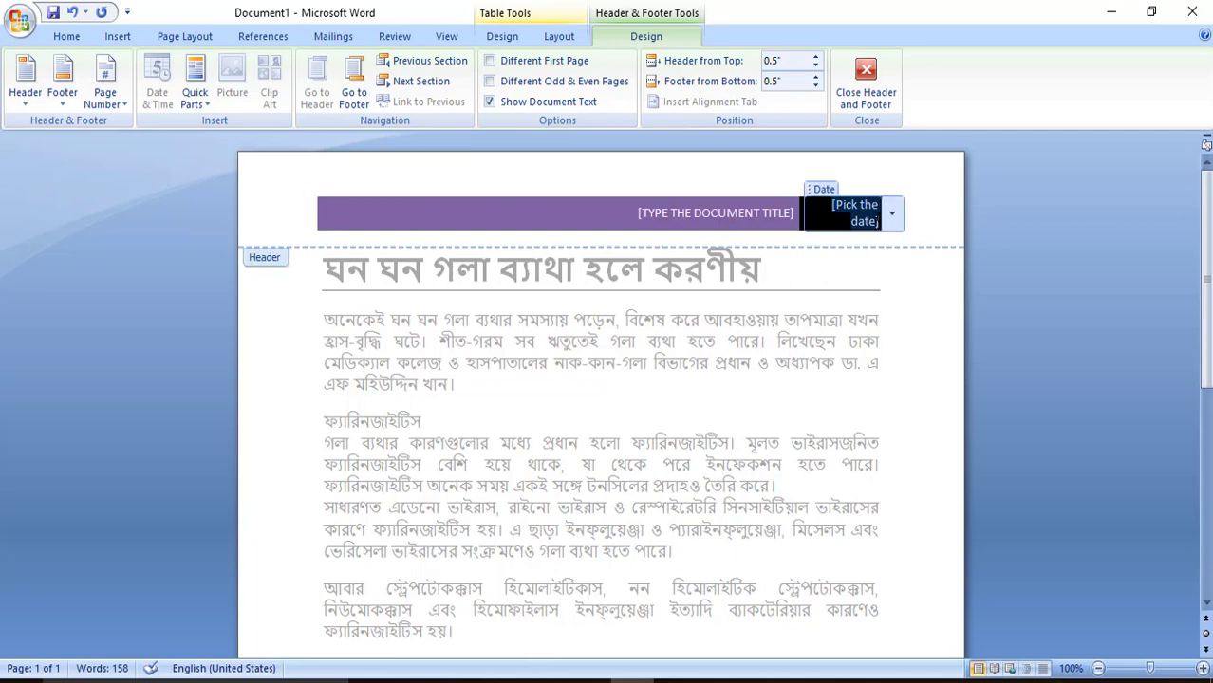
# Step: Try to set the font of the header's document title placeholder to Siyam Rupali
pyautogui.click(743, 216)
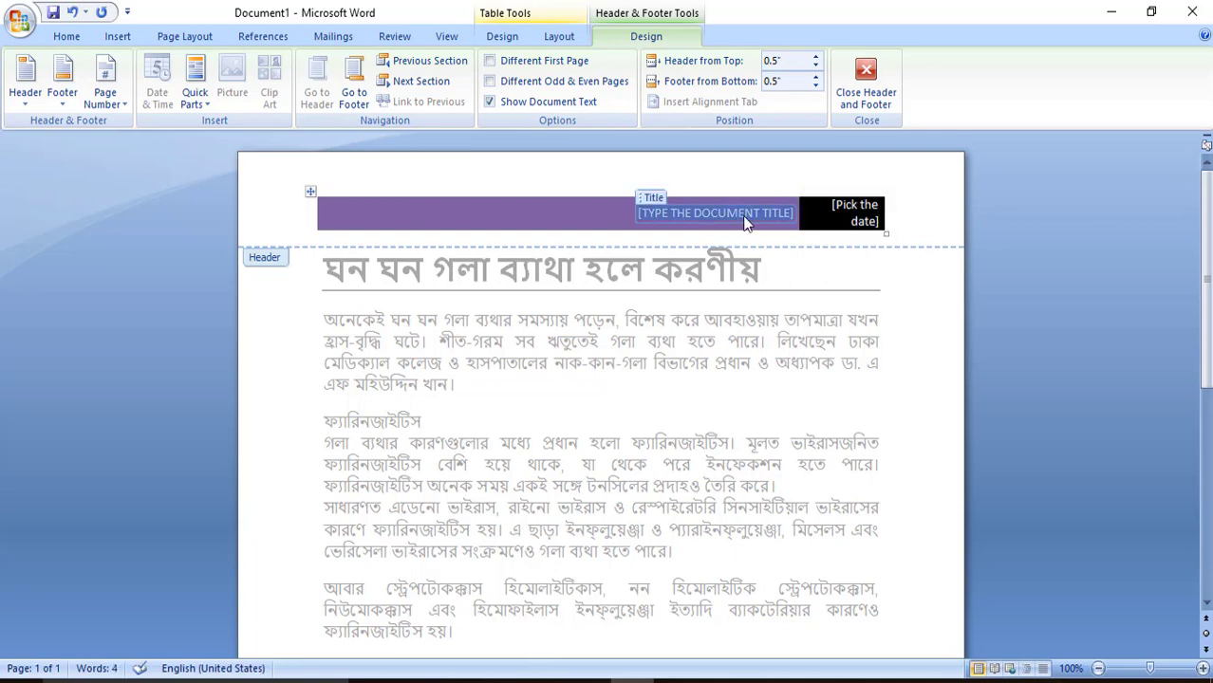
pyautogui.click(68, 38)
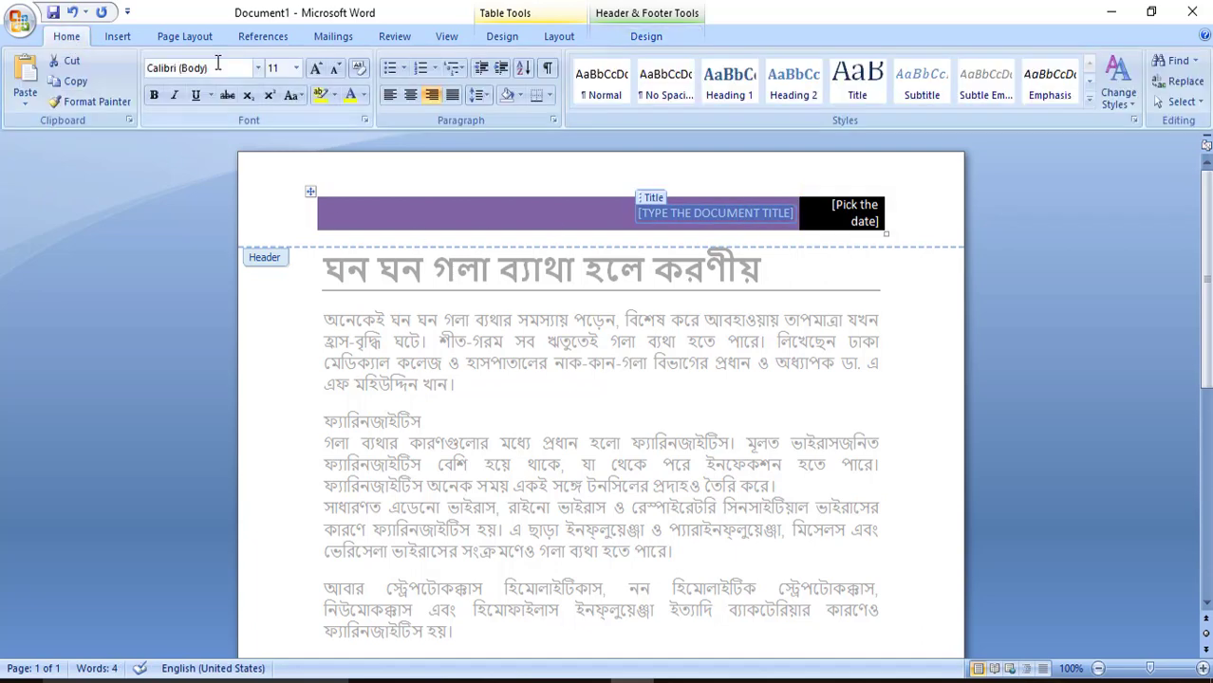
pyautogui.click(260, 68)
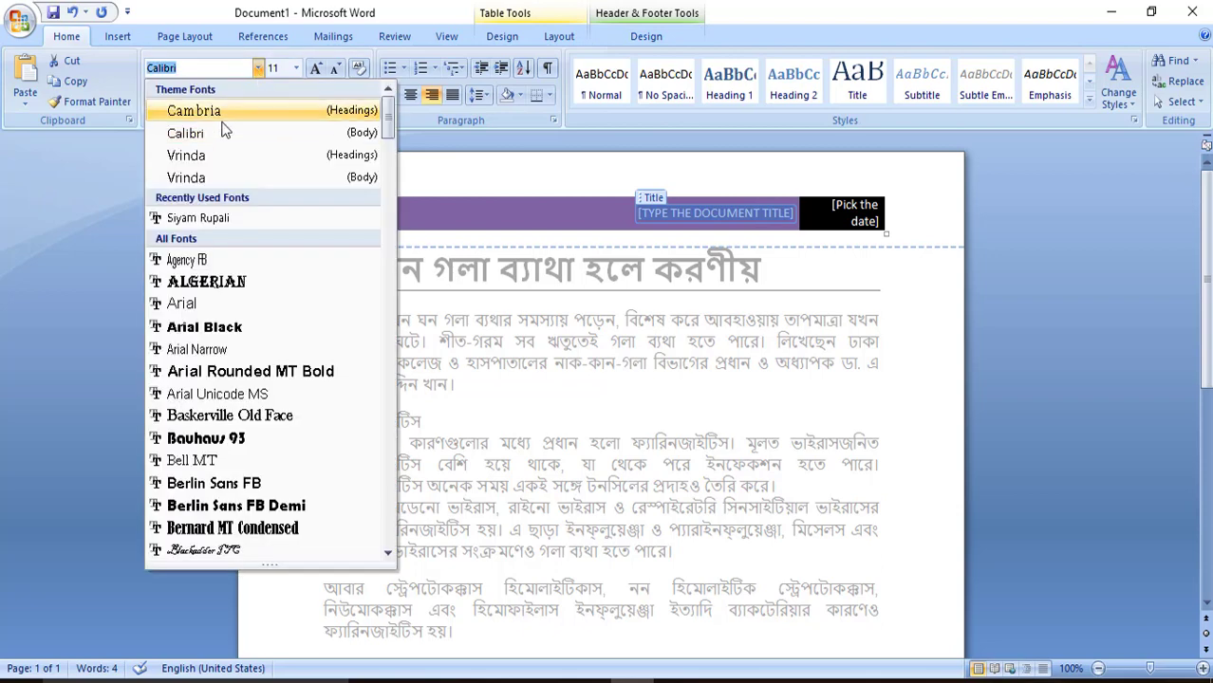
pyautogui.click(201, 219)
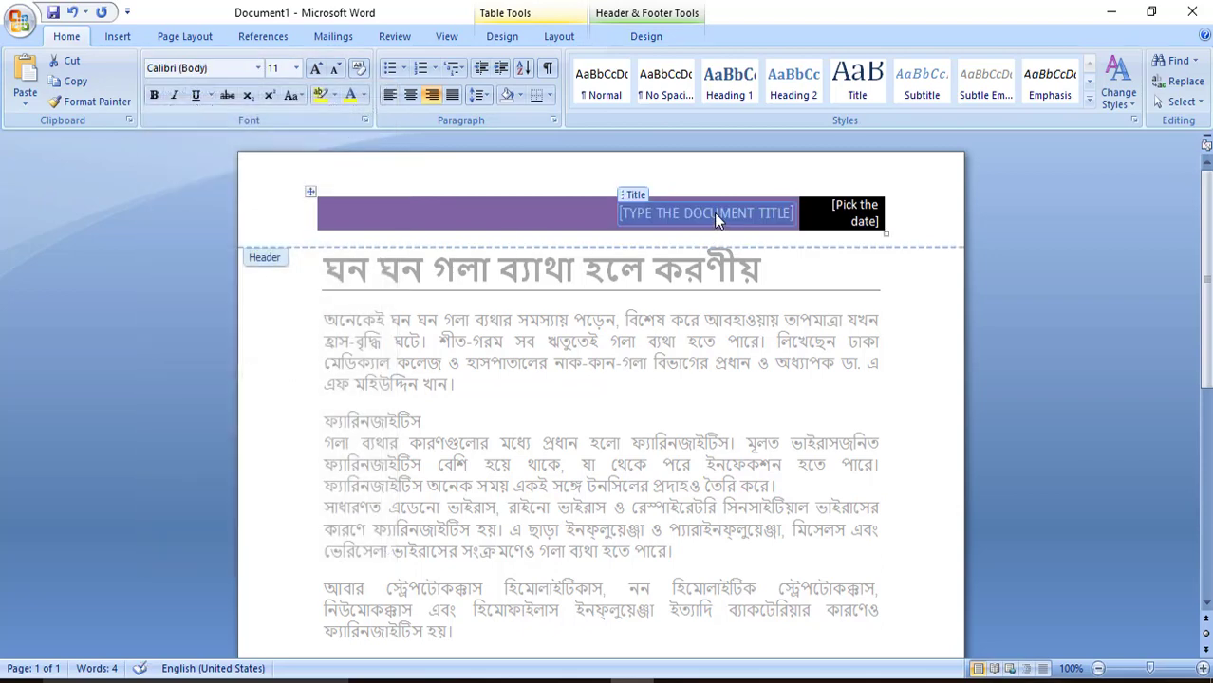
# Step: Replace the header's title placeholder with "স্বাস্থ্য টিপস", using Bangla input and the Siyam Rupali font
pyautogui.press('Delete')
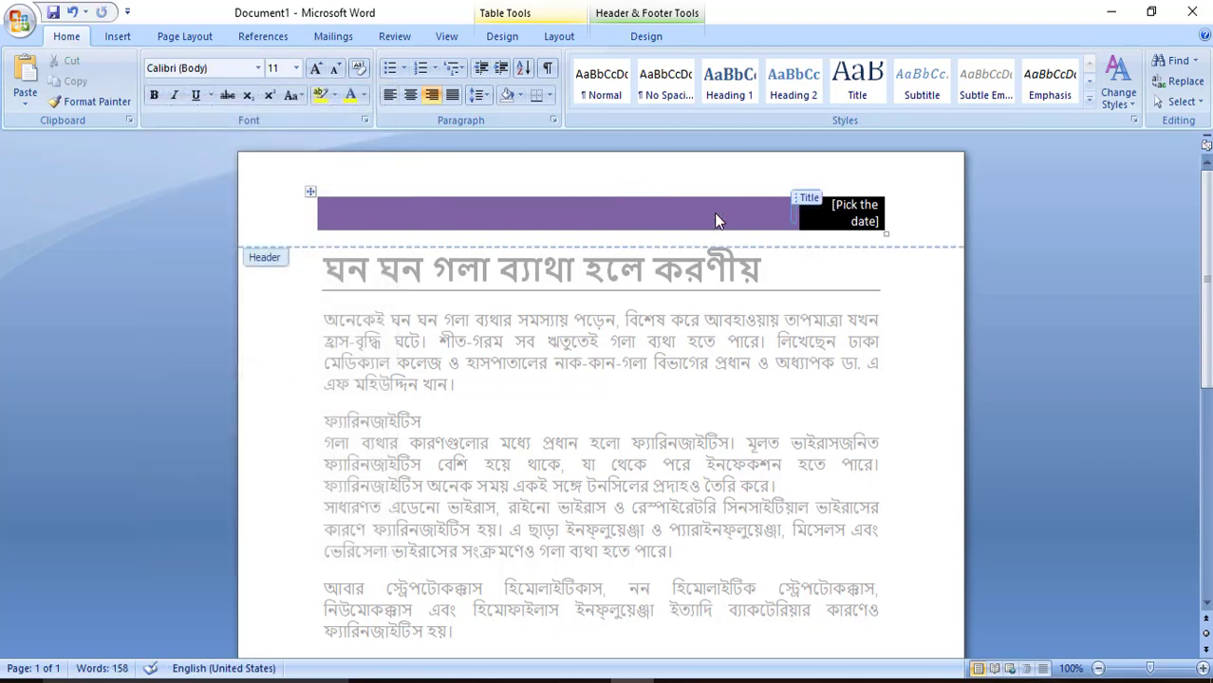
pyautogui.hotkey('alt', 'shift')
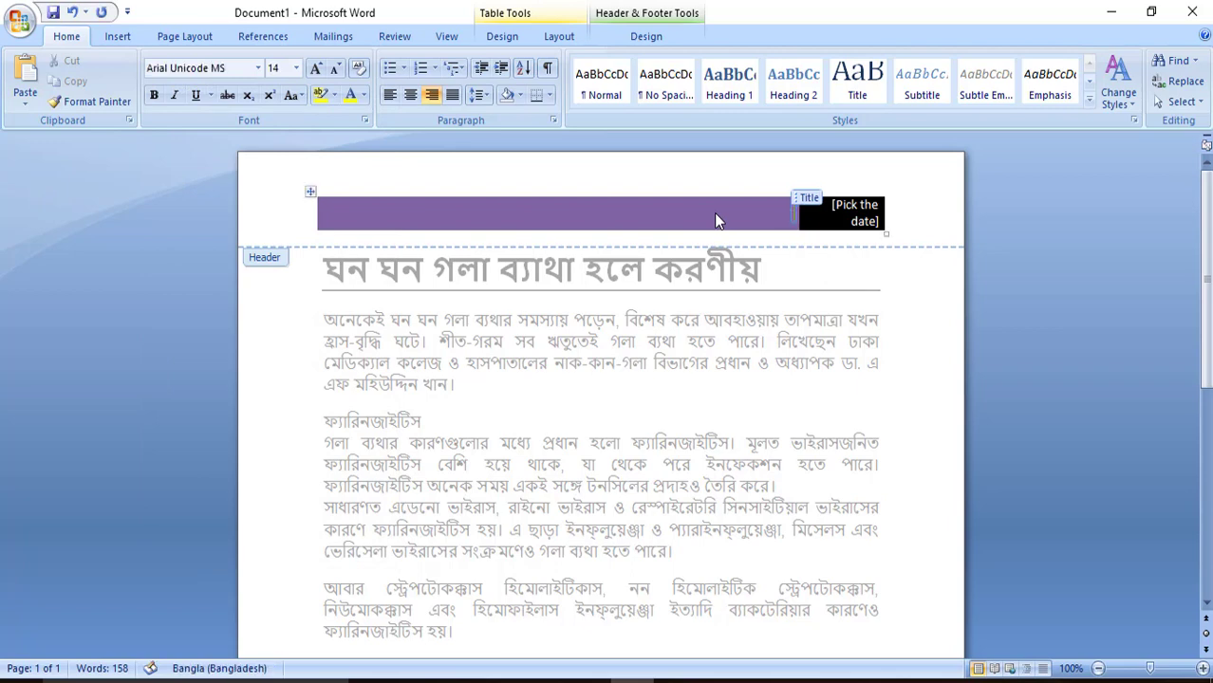
pyautogui.write('sastho')
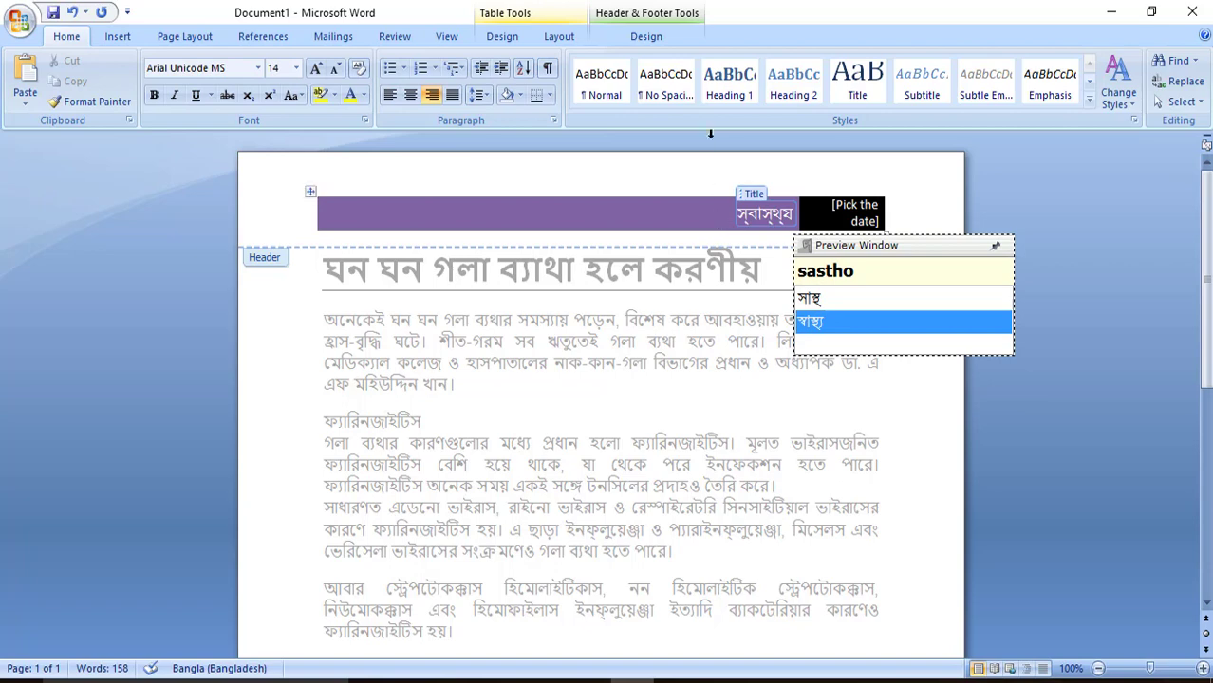
pyautogui.click(258, 69)
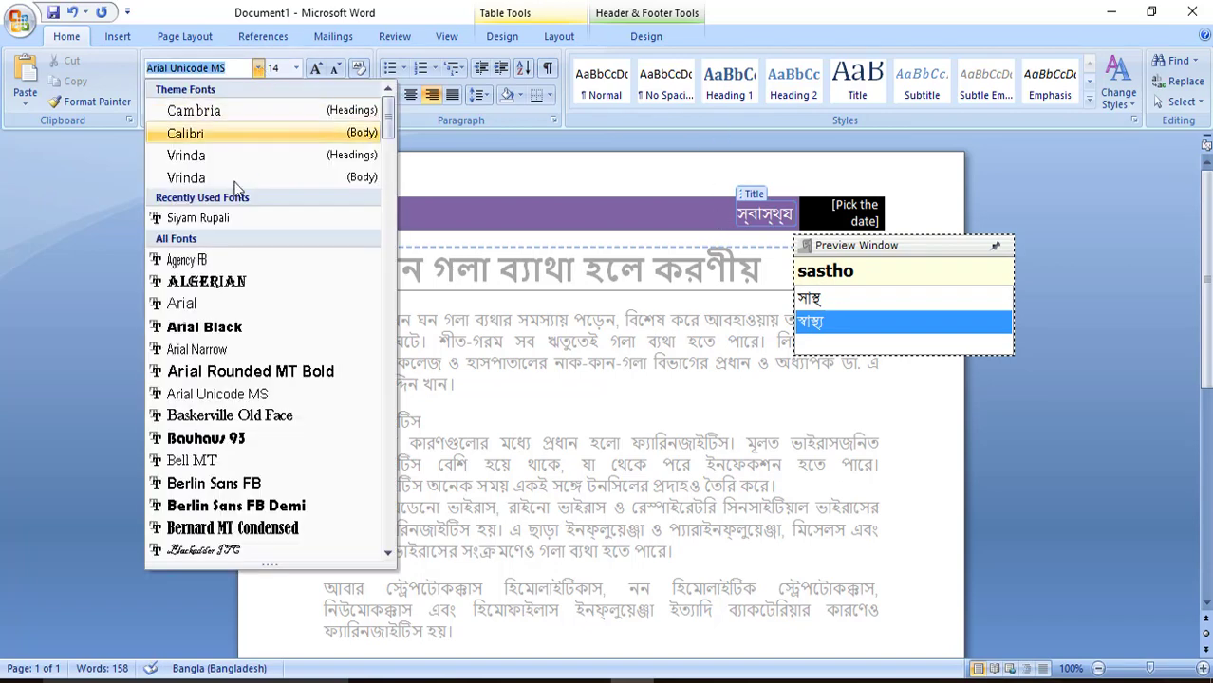
pyautogui.click(220, 220)
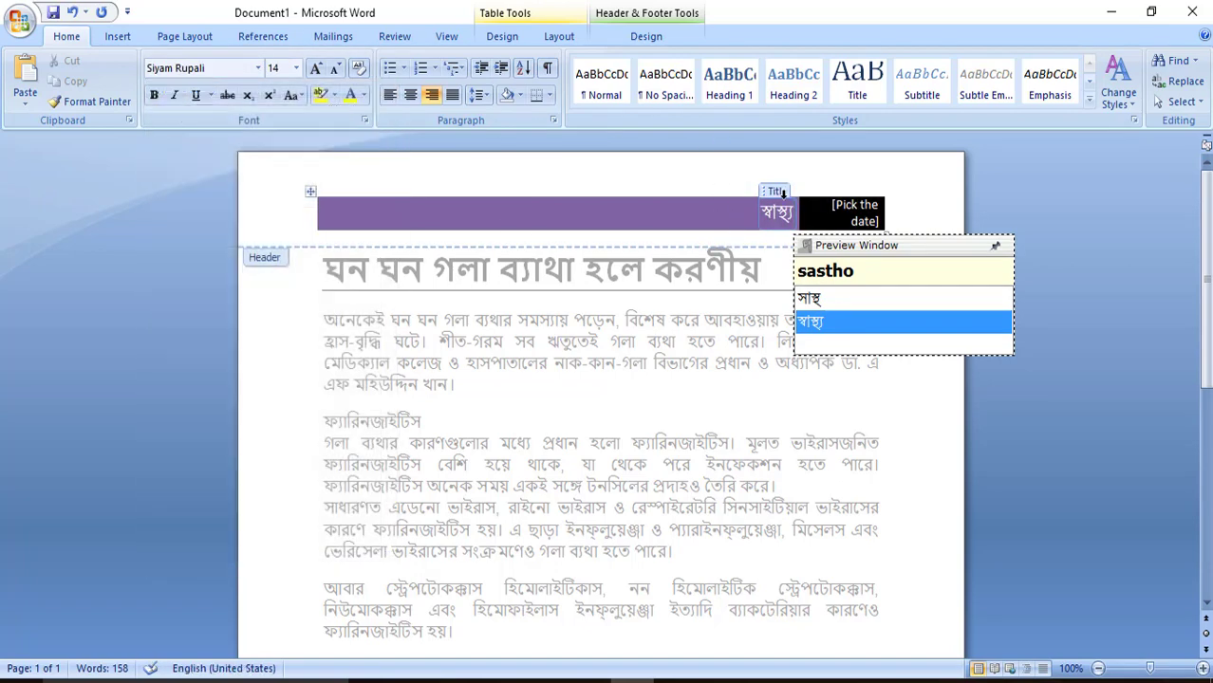
pyautogui.click(782, 192)
pyautogui.write('tips')
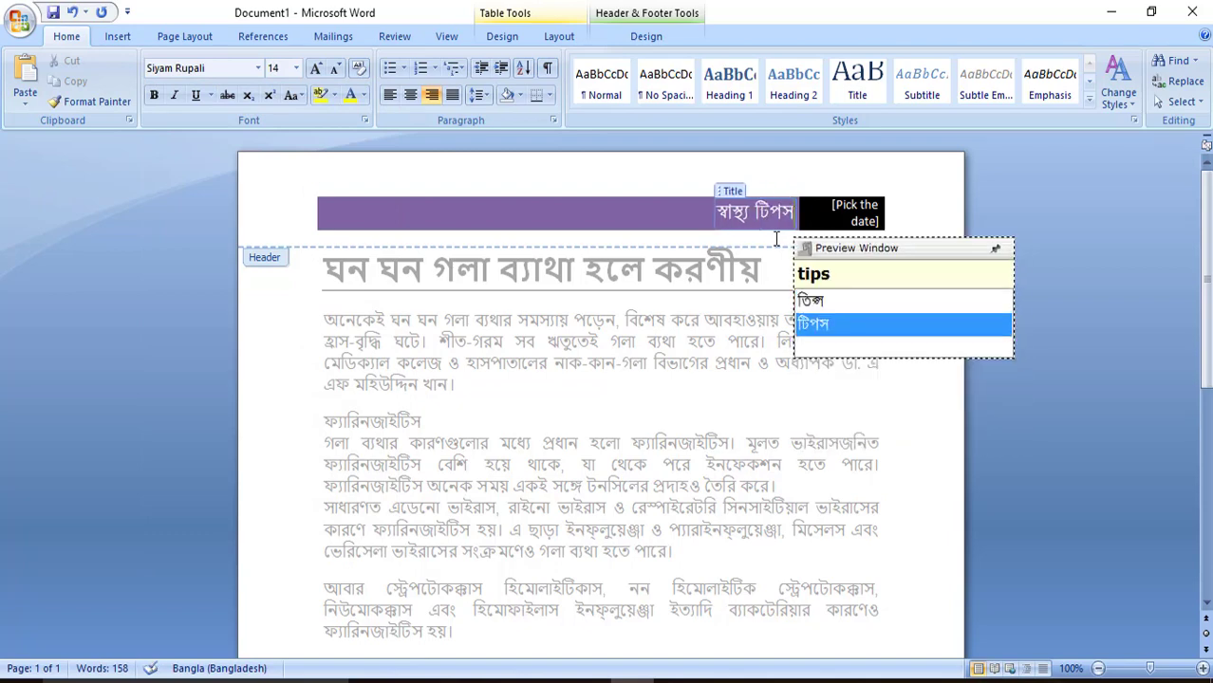
pyautogui.click(794, 227)
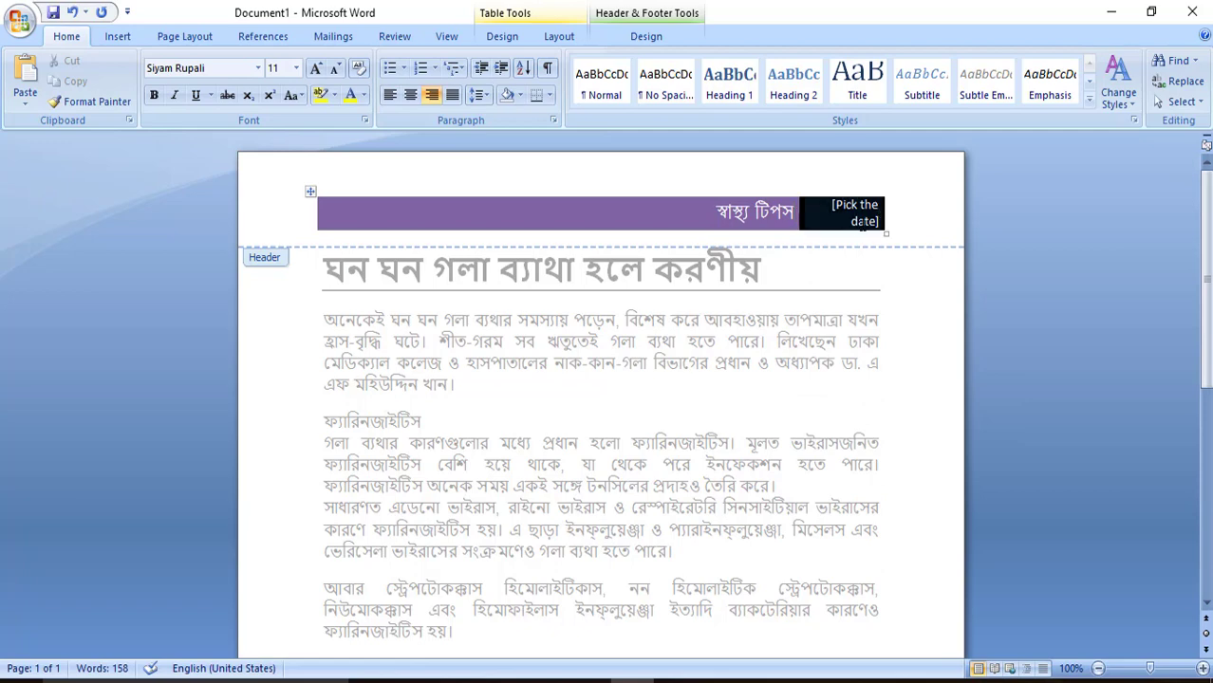
# Step: Set the header's date to today's date, April 12, 2017, and return to editing the document body
pyautogui.click(862, 224)
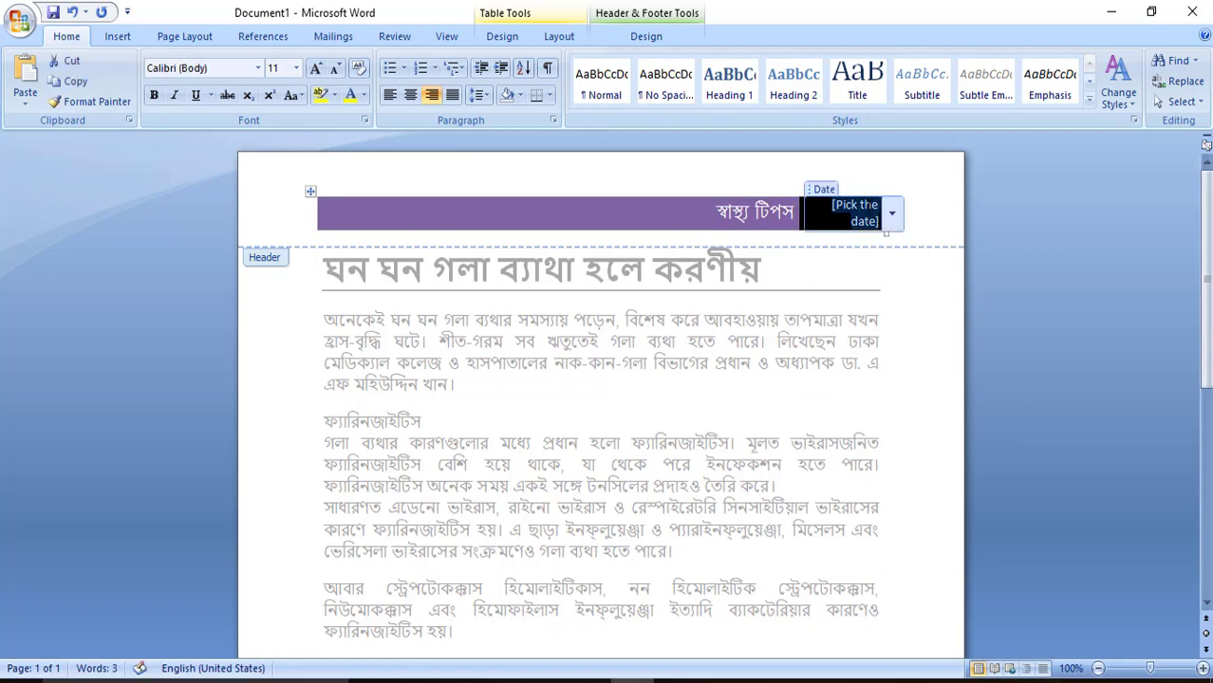
pyautogui.click(893, 213)
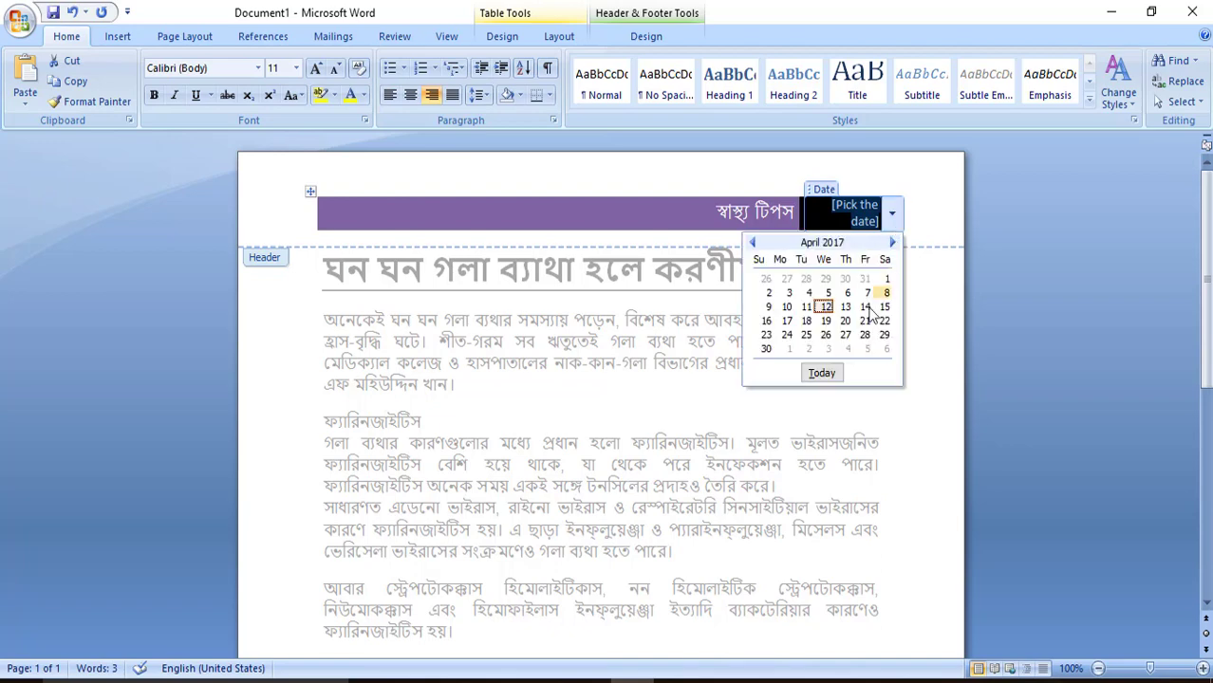
pyautogui.click(822, 374)
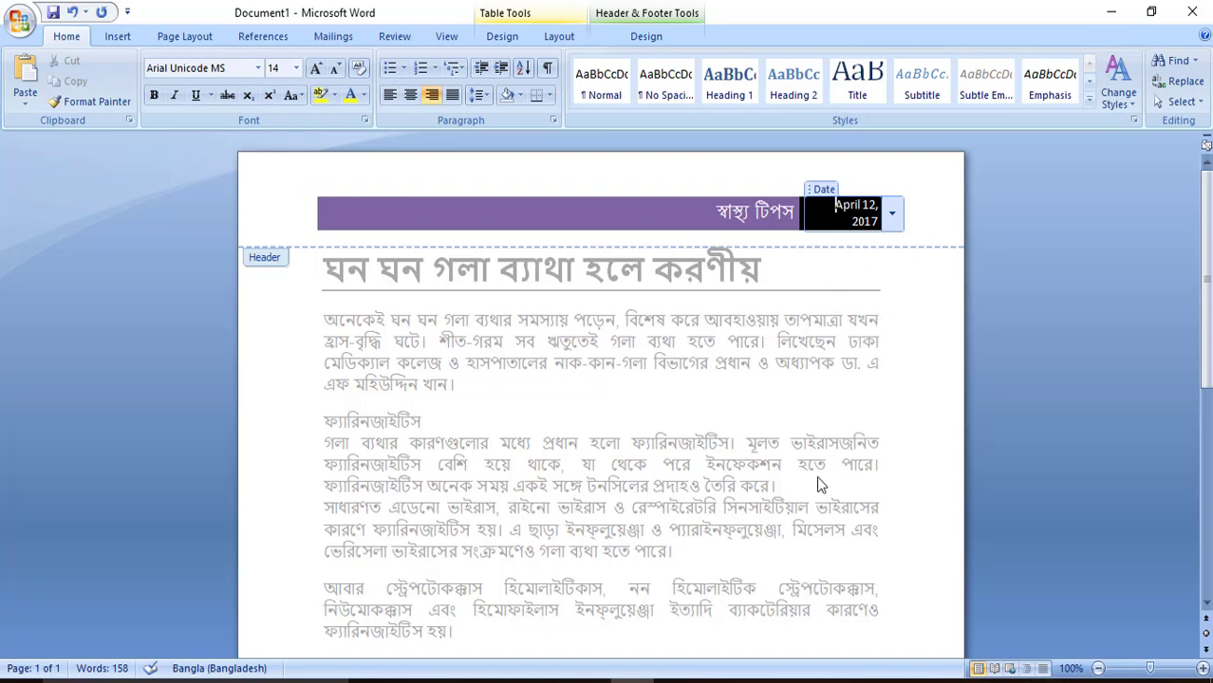
pyautogui.doubleClick(712, 503)
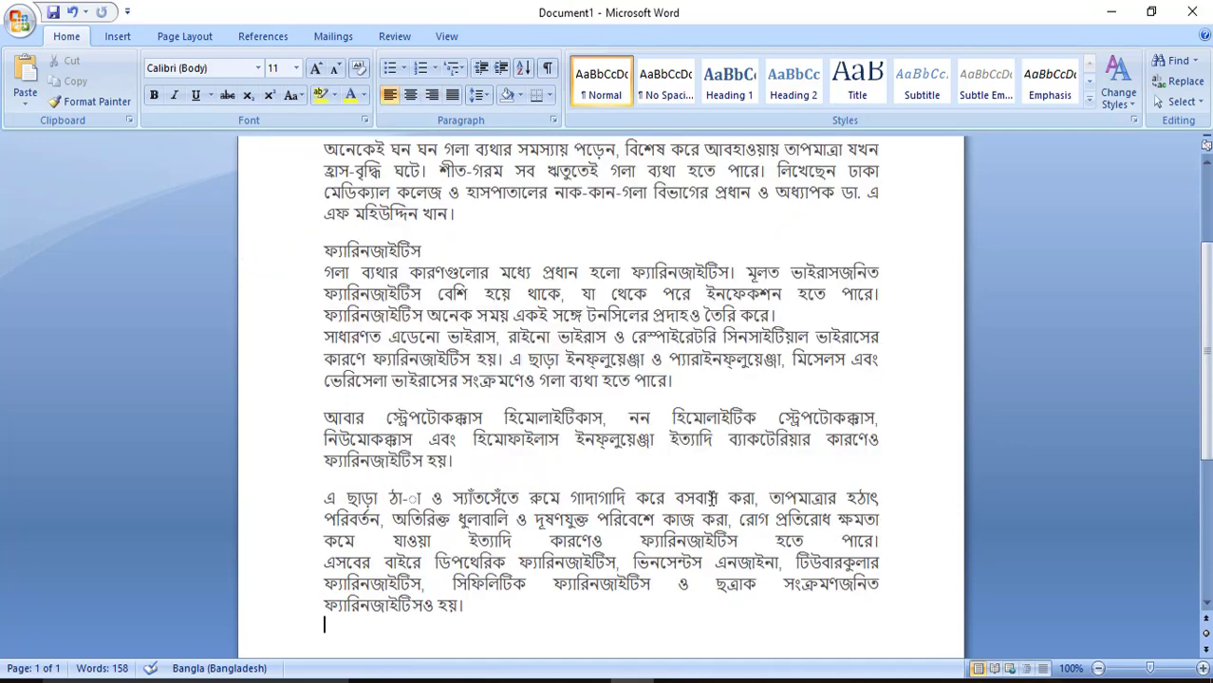
pyautogui.scroll(2, 687, 444)
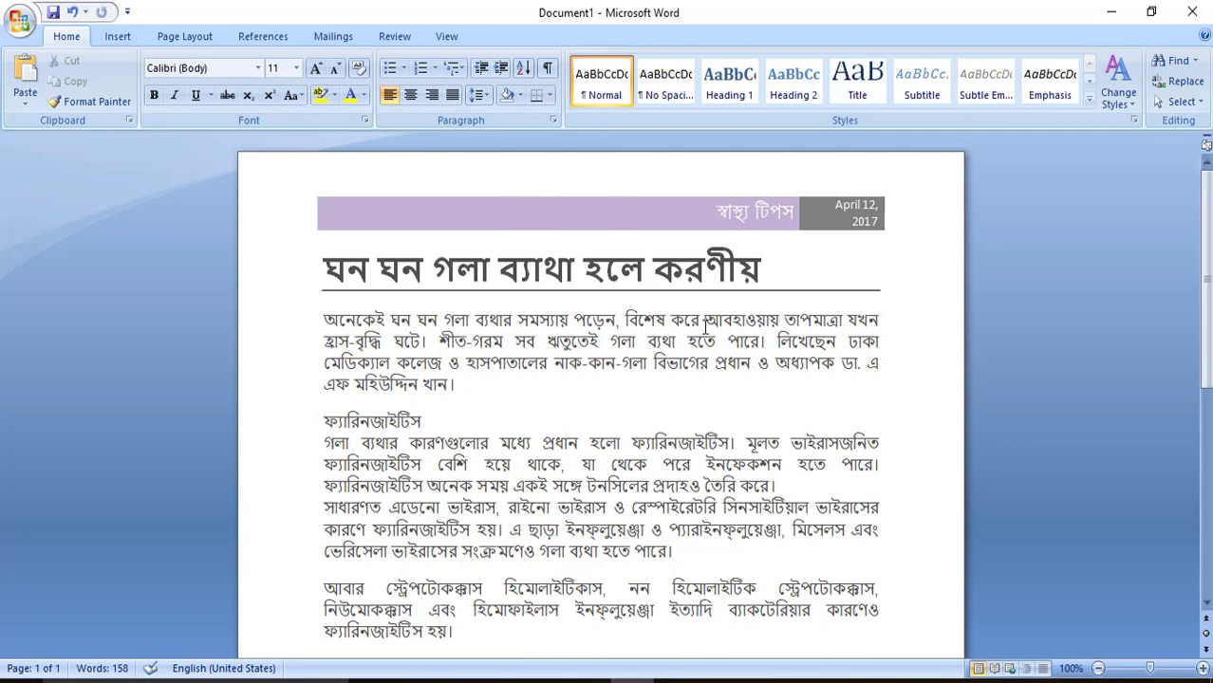
pyautogui.click(118, 36)
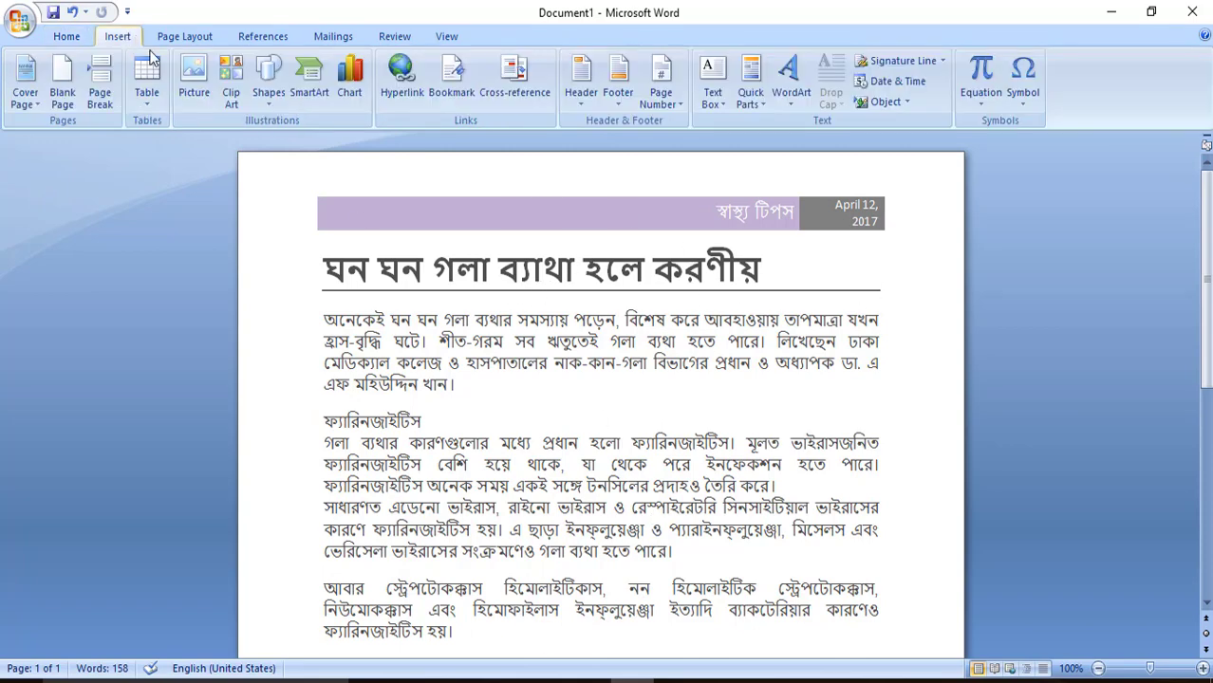
pyautogui.click(621, 84)
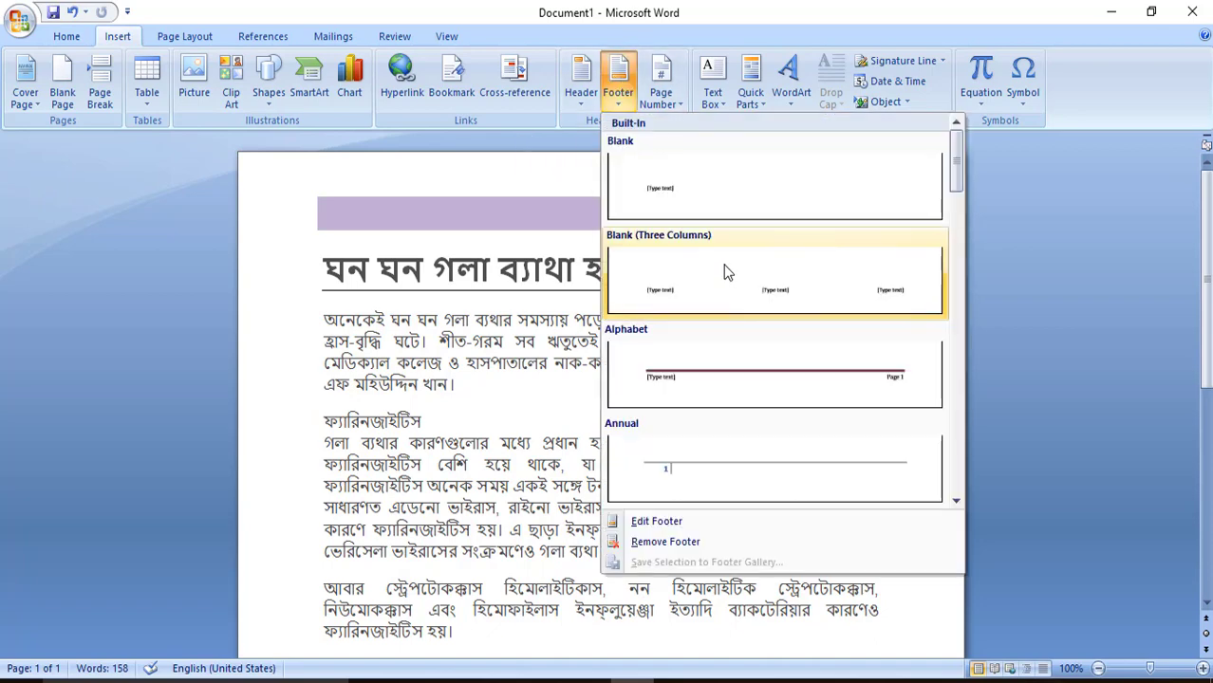
pyautogui.scroll(-3, 724, 270)
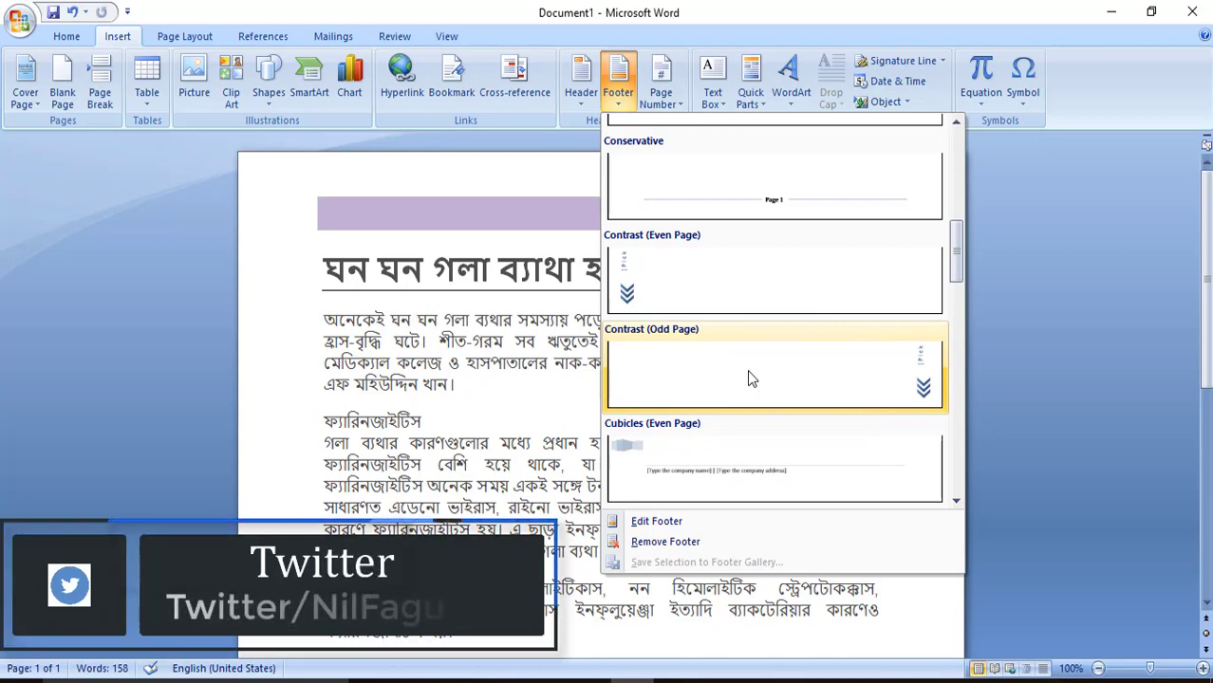
pyautogui.click(1042, 328)
pyautogui.scroll(-3, 646, 325)
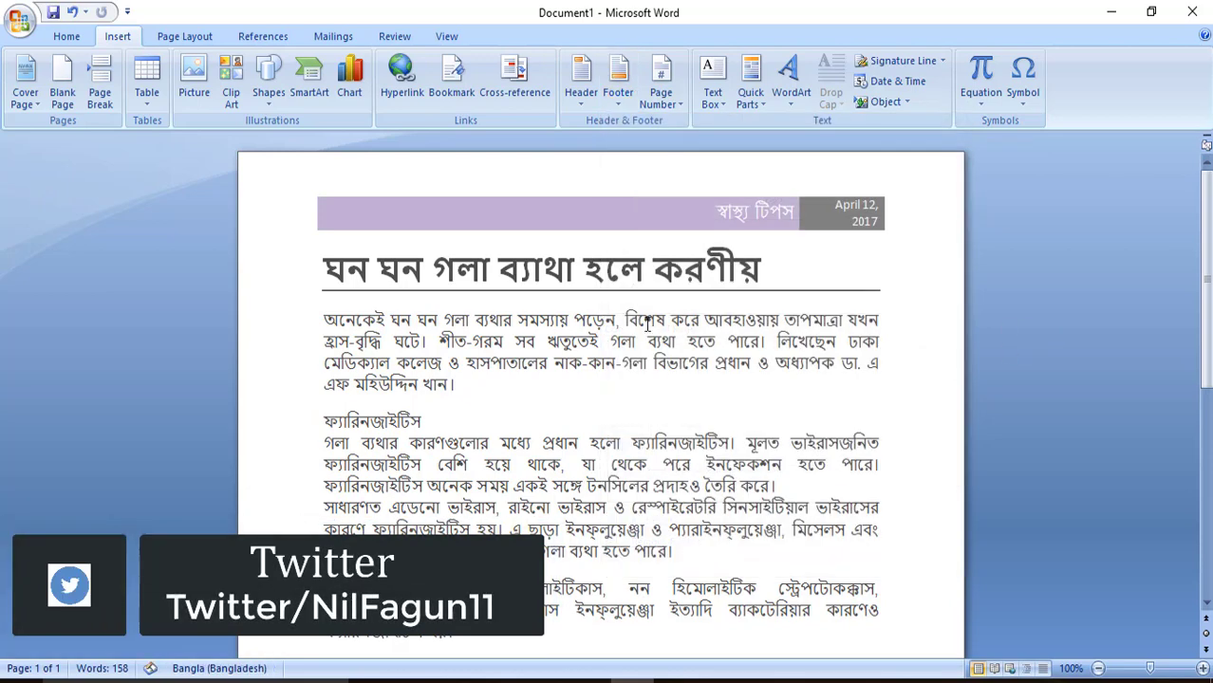
pyautogui.scroll(-8, 645, 326)
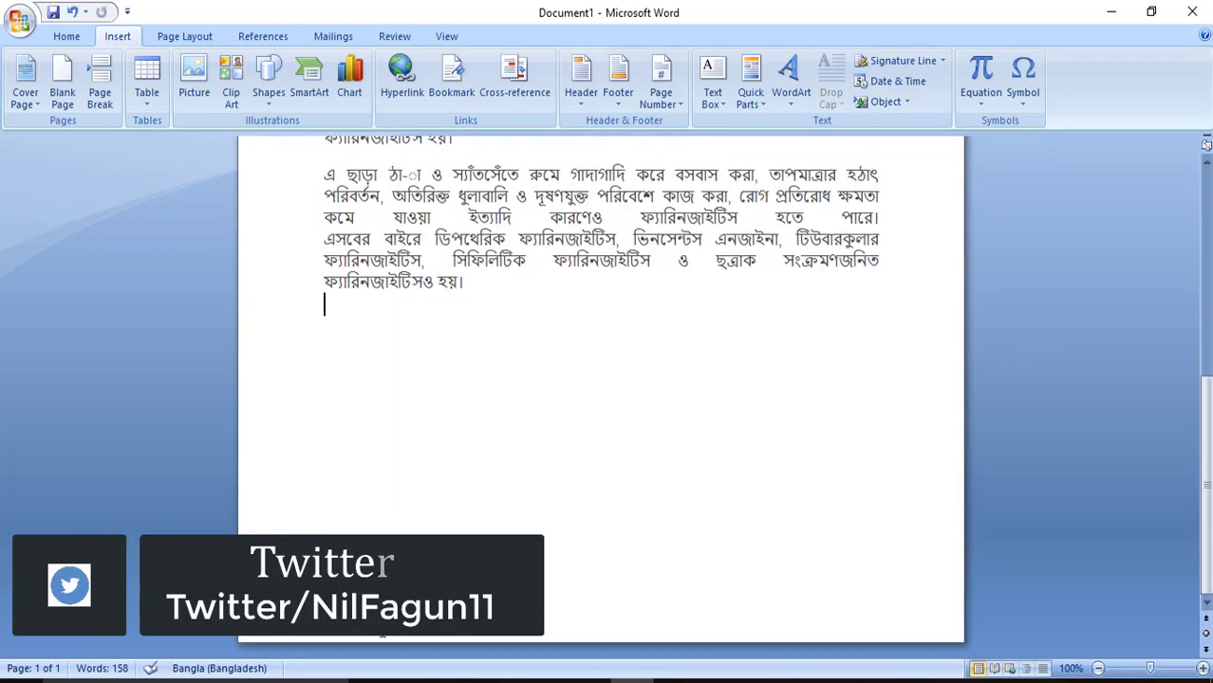
# Step: Insert the built-in Contrast (Even Page) footer and return to editing the document body
pyautogui.click(616, 95)
pyautogui.scroll(-10, 792, 465)
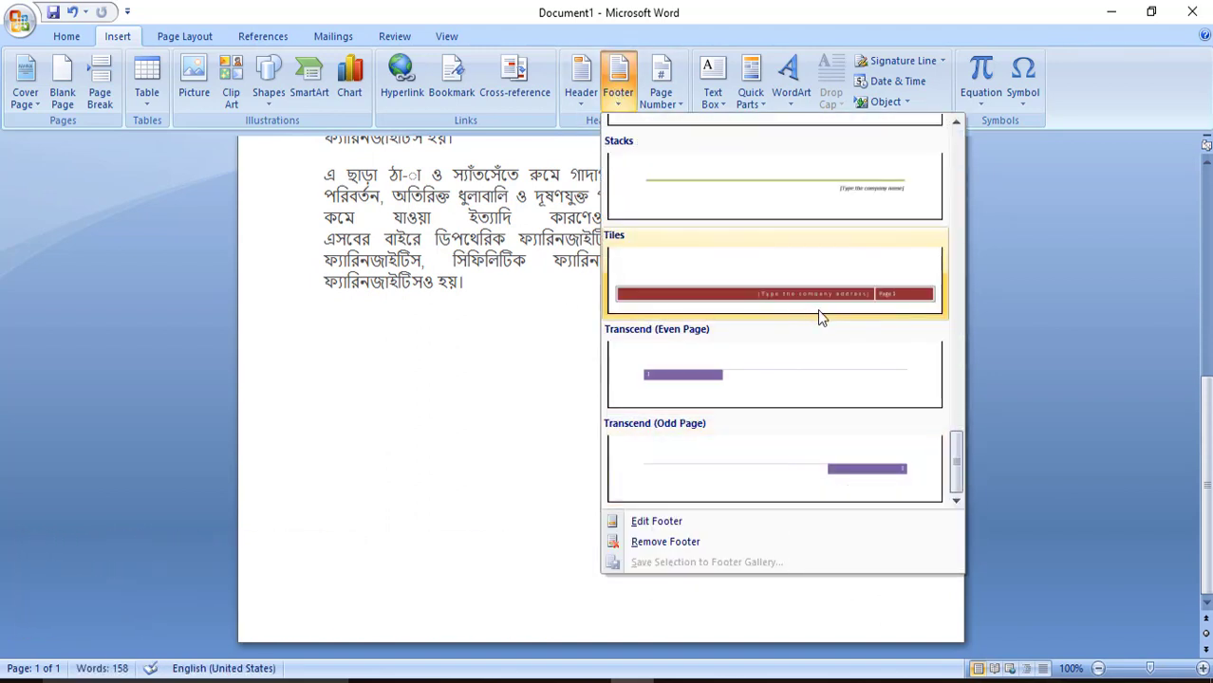
pyautogui.scroll(5, 820, 316)
pyautogui.scroll(6, 773, 385)
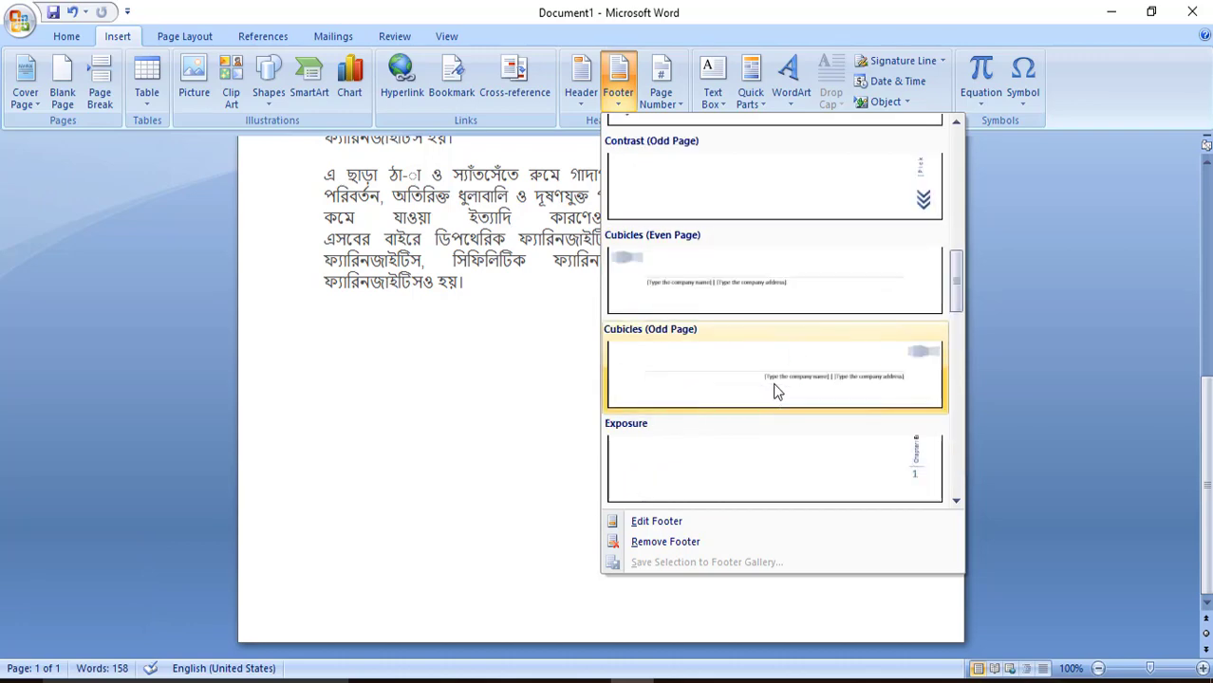
pyautogui.scroll(-3, 773, 382)
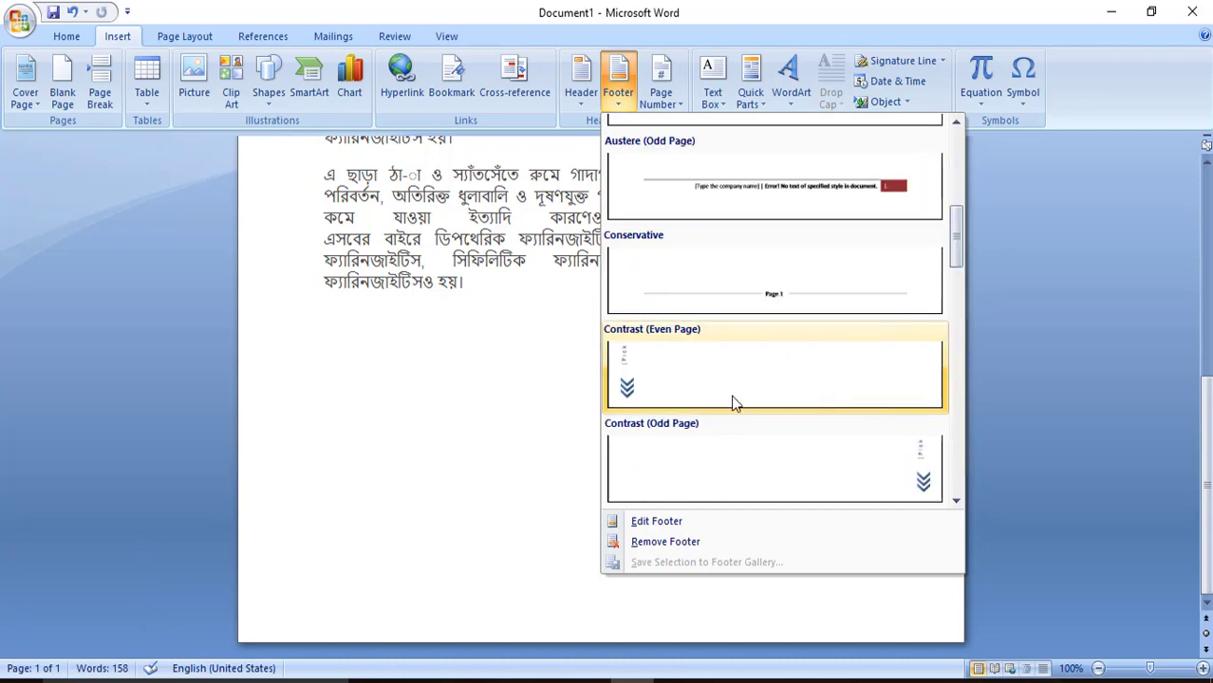
pyautogui.click(698, 387)
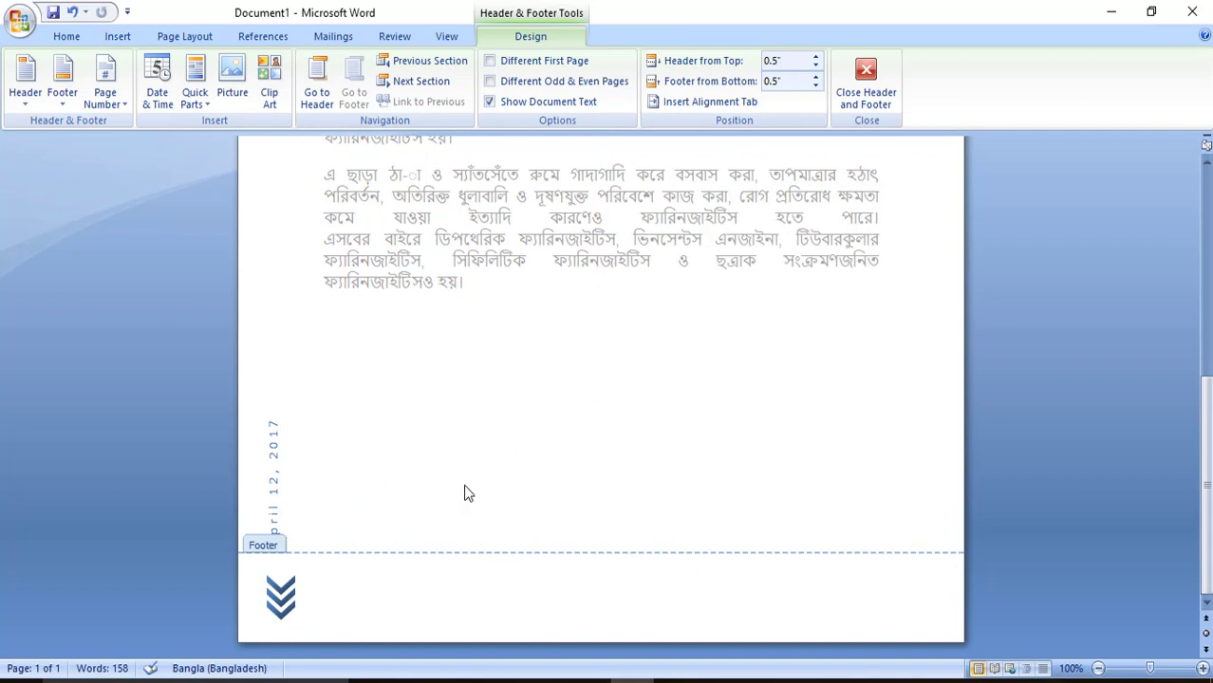
pyautogui.doubleClick(486, 373)
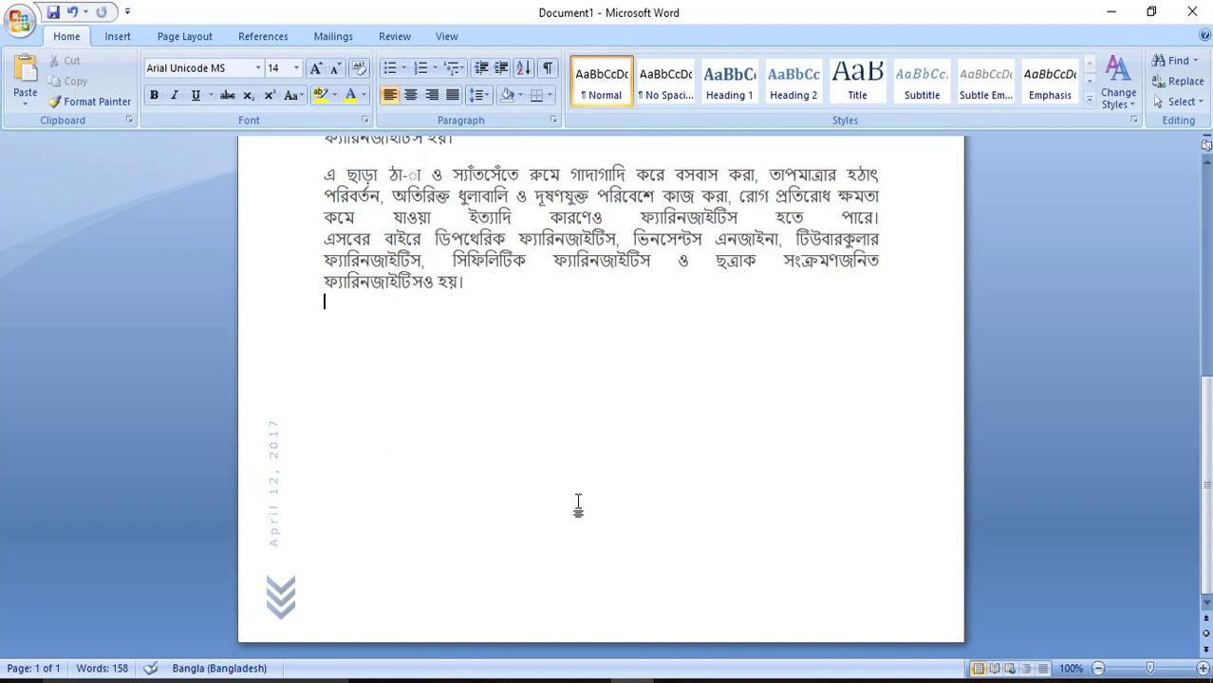
# Step: Review the header and footer on the page and browse the other built-in footer designs
pyautogui.scroll(5, 440, 577)
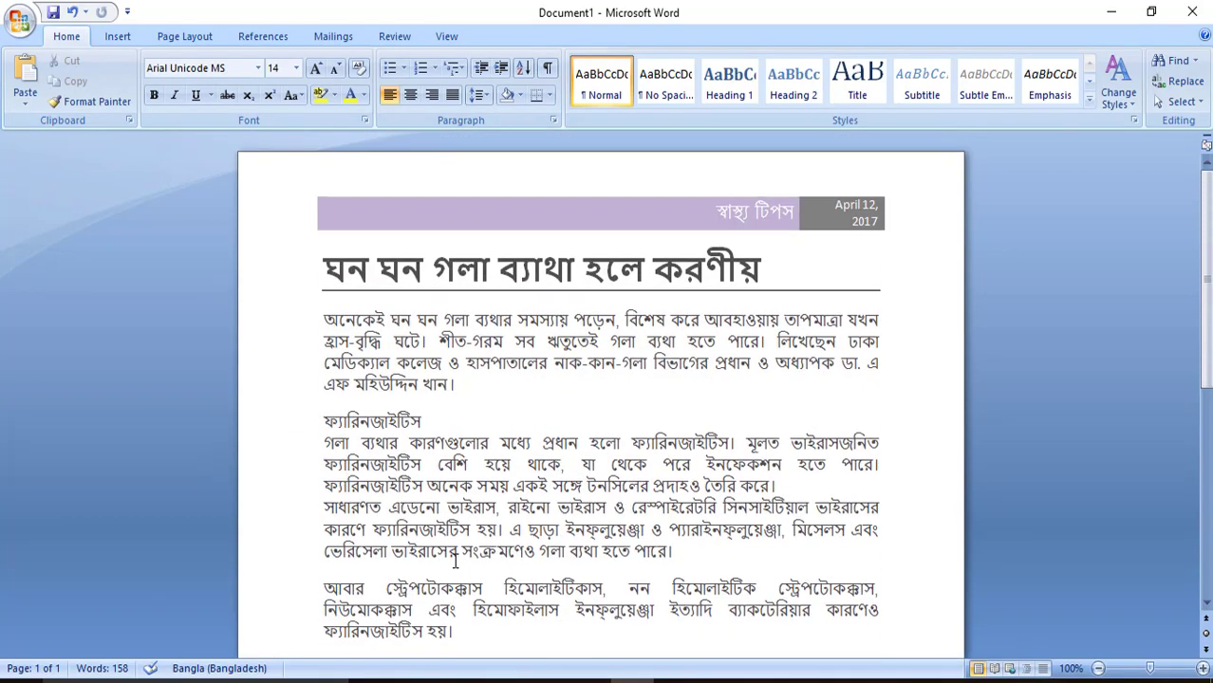
pyautogui.scroll(-8, 455, 560)
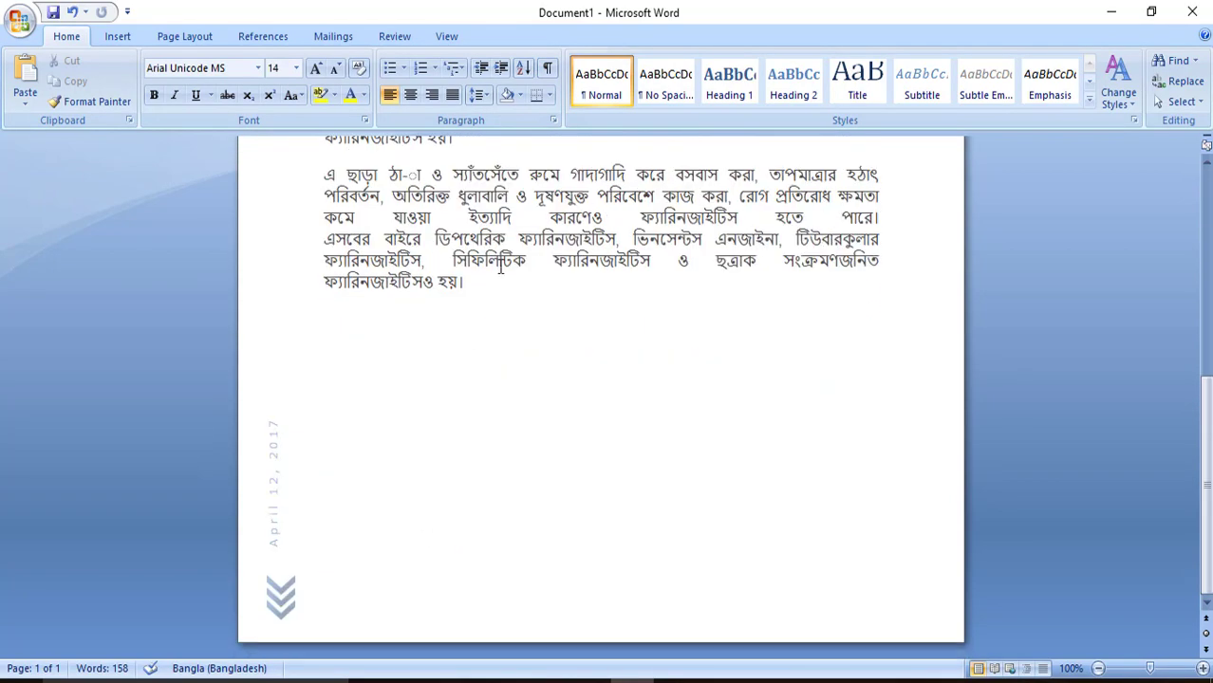
pyautogui.click(117, 37)
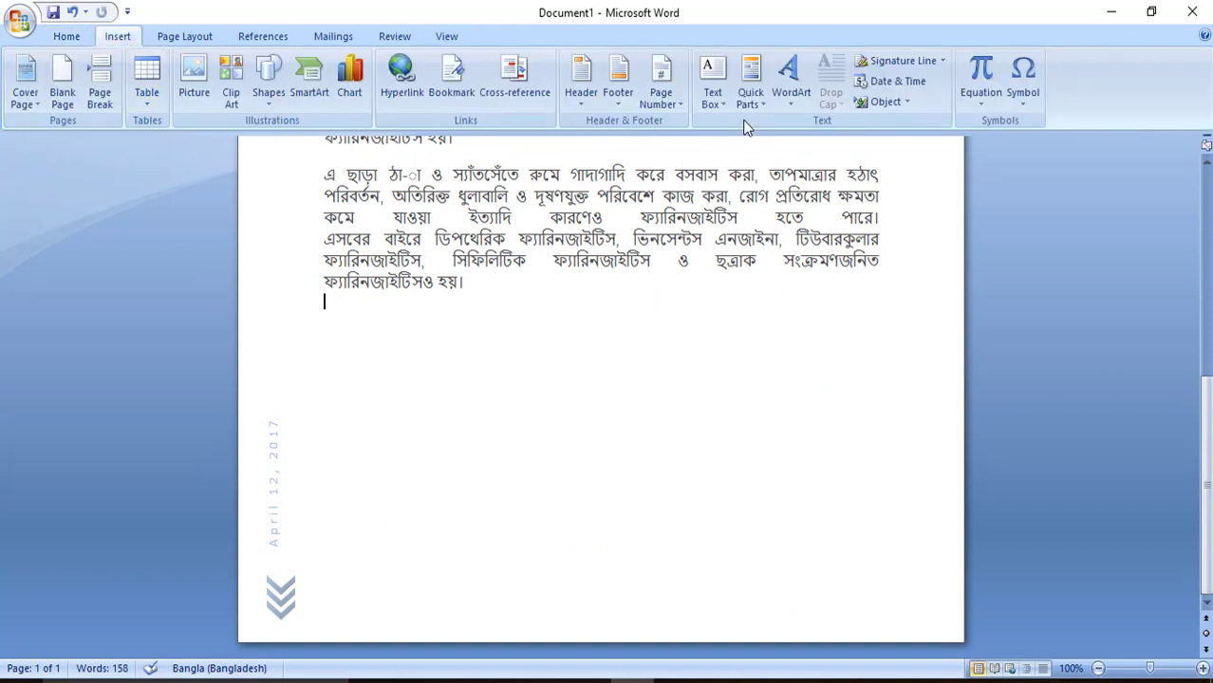
pyautogui.click(617, 80)
pyautogui.scroll(-5, 717, 360)
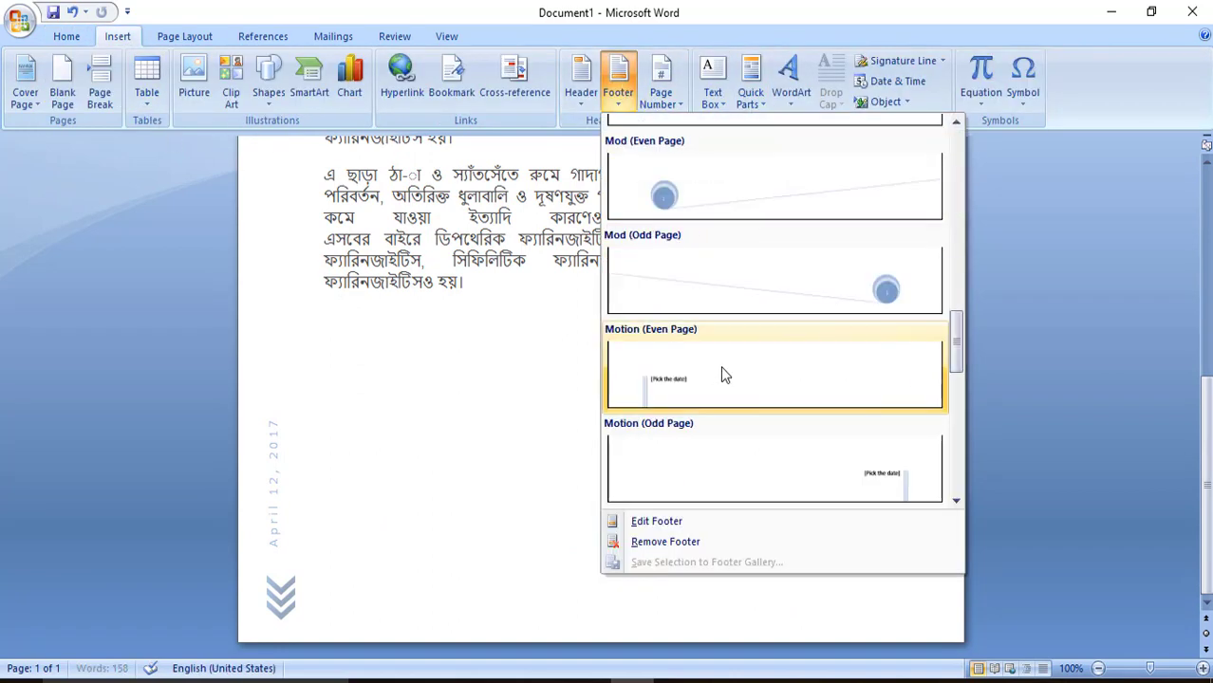
pyautogui.scroll(-1, 745, 404)
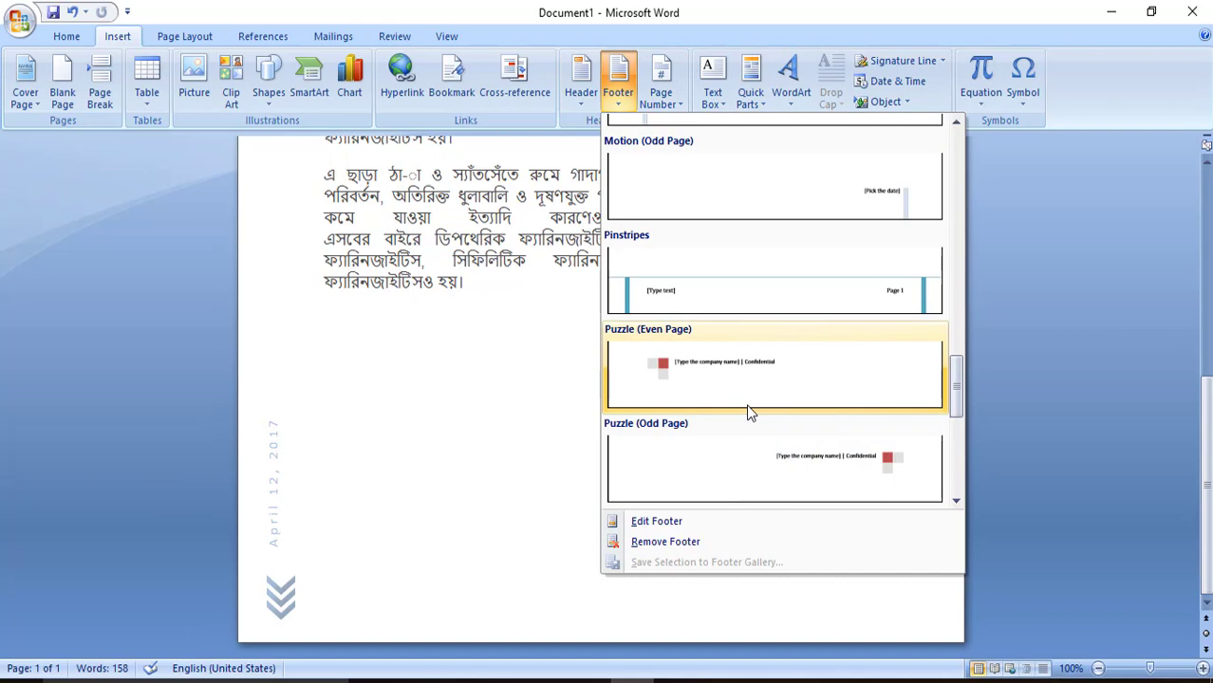
pyautogui.scroll(-3, 763, 403)
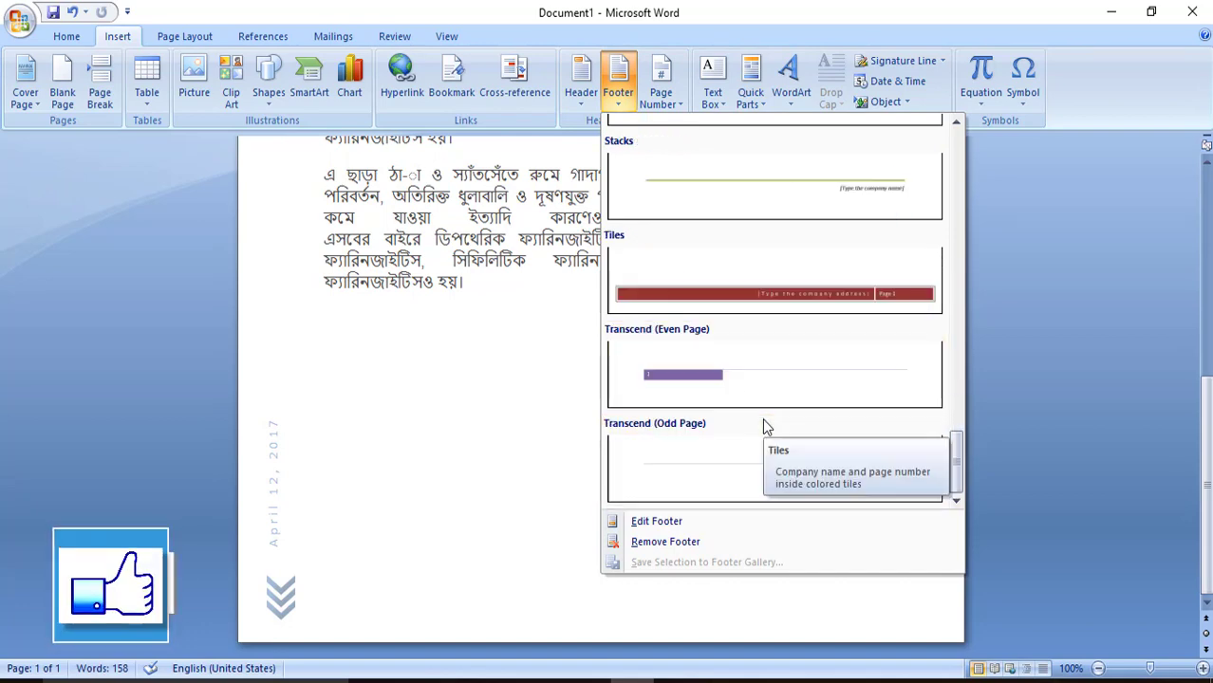
pyautogui.click(528, 443)
pyautogui.scroll(4, 487, 415)
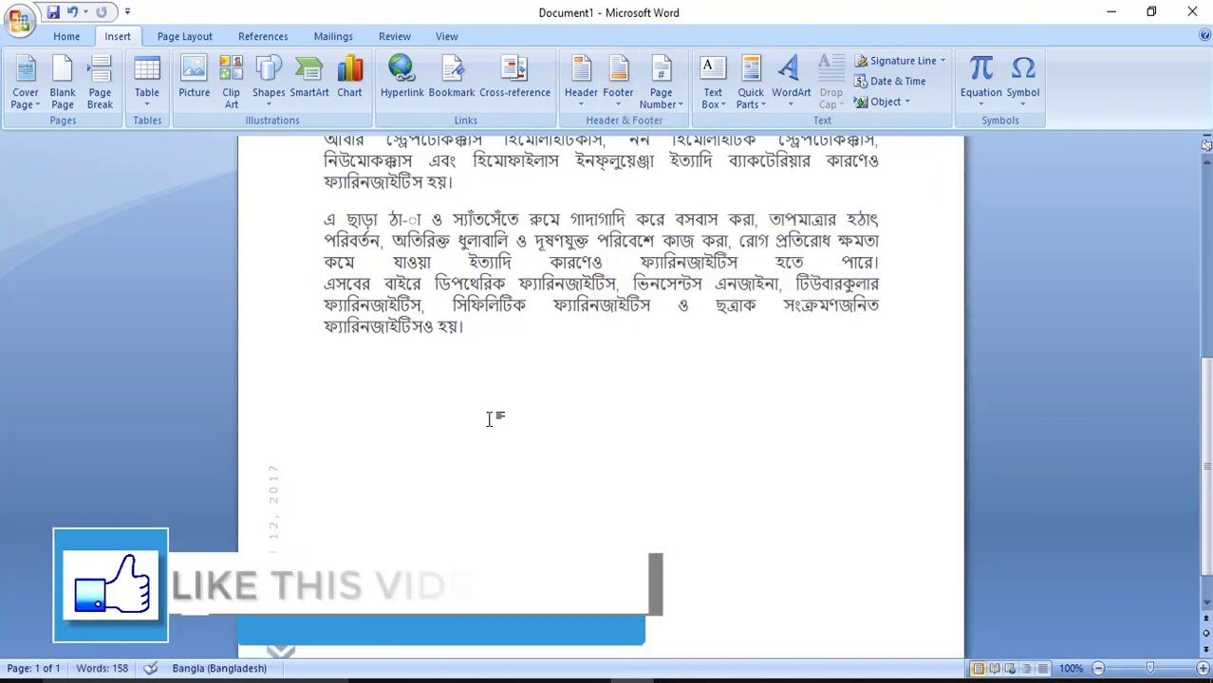
pyautogui.scroll(5, 491, 420)
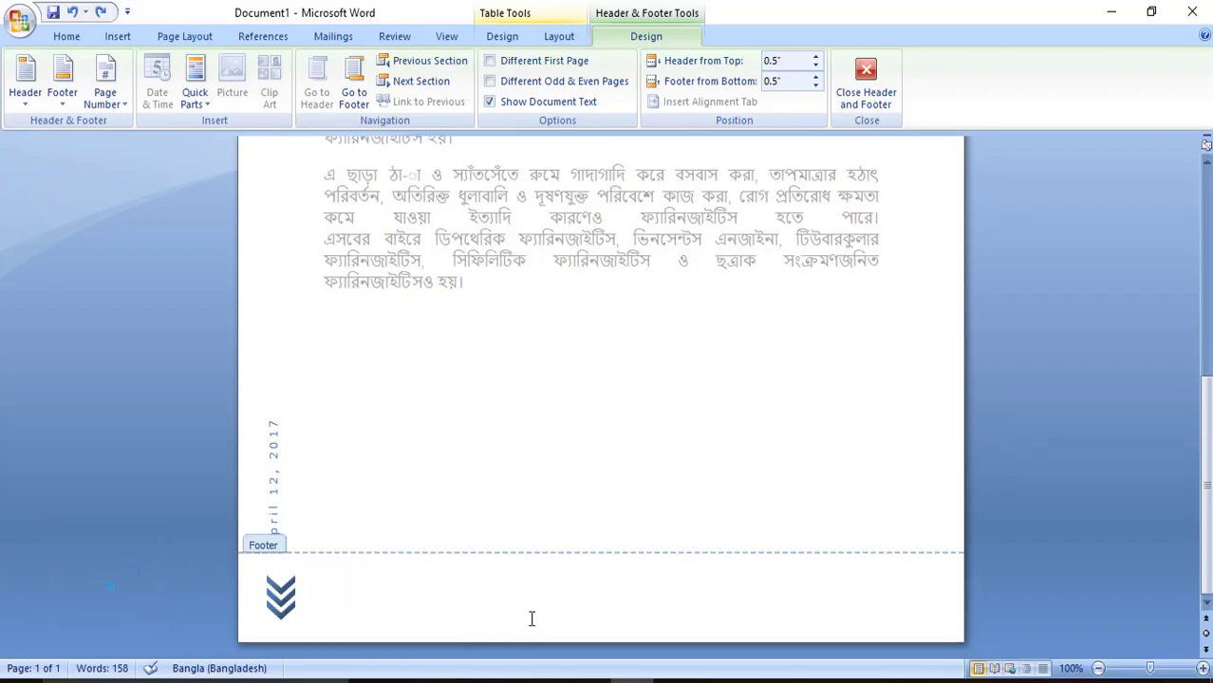
# Step: Return to the document body, add blank lines after the article to create a second page, and check its header and footer
pyautogui.doubleClick(560, 517)
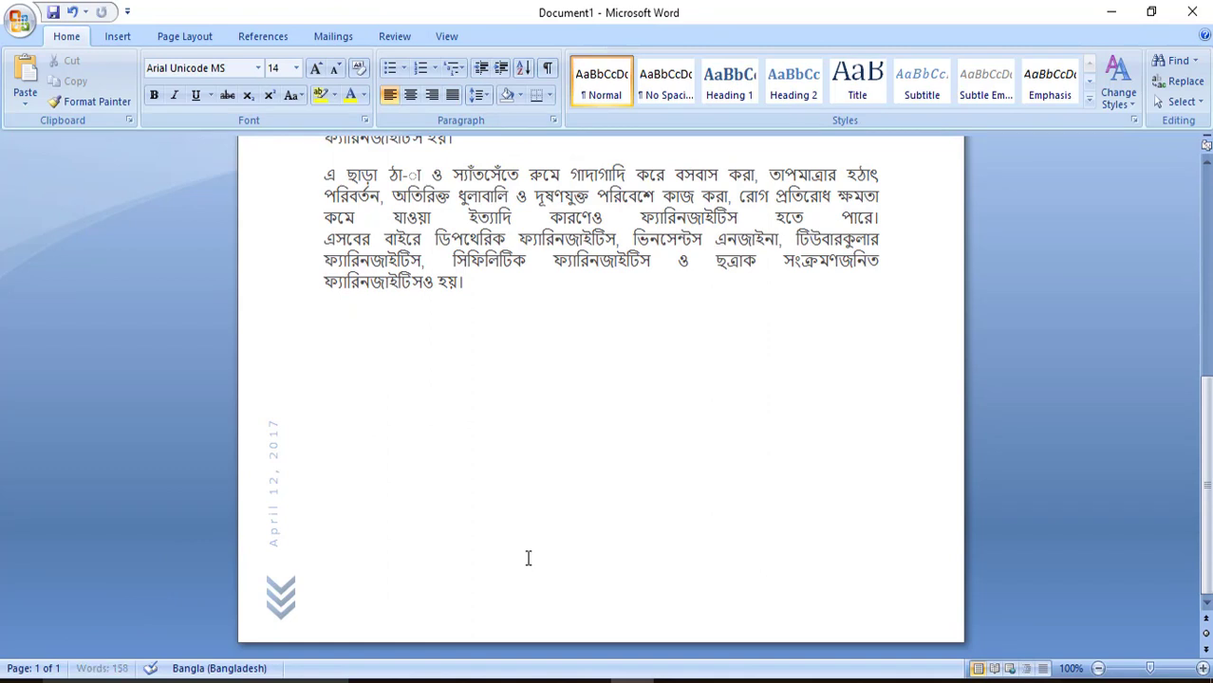
pyautogui.press('Return')
pyautogui.press('Return')
pyautogui.press('Return')
pyautogui.scroll(-7, 537, 558)
pyautogui.scroll(-3, 538, 558)
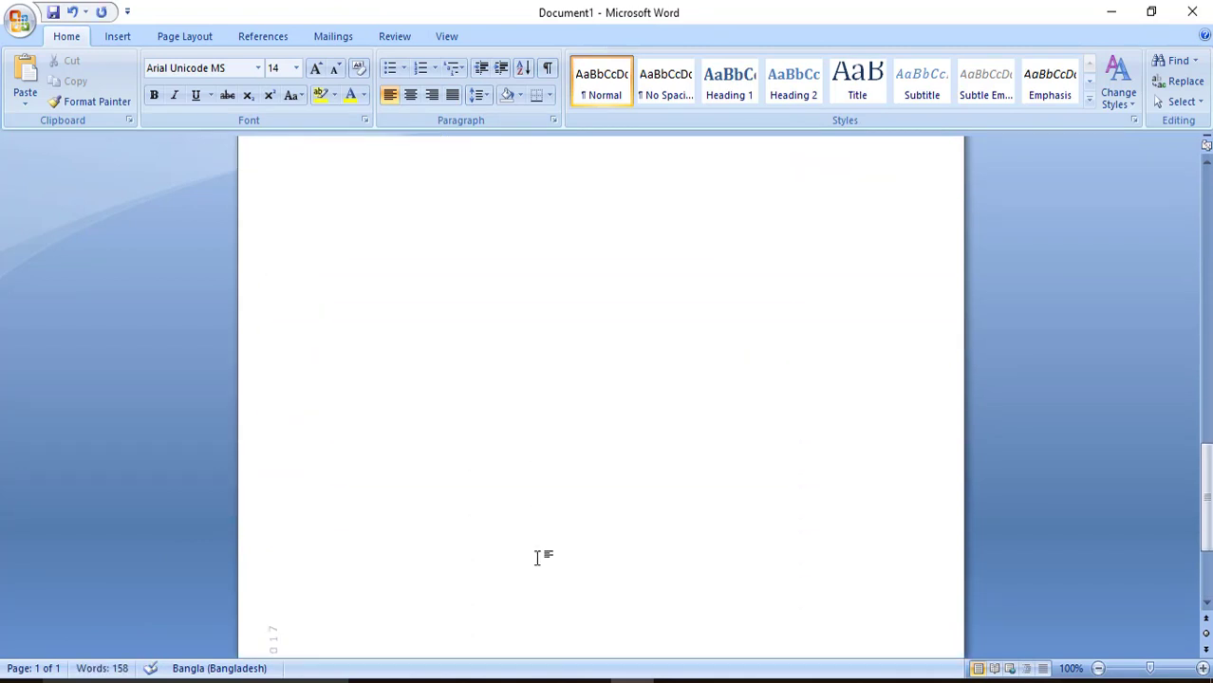
pyautogui.scroll(4, 617, 596)
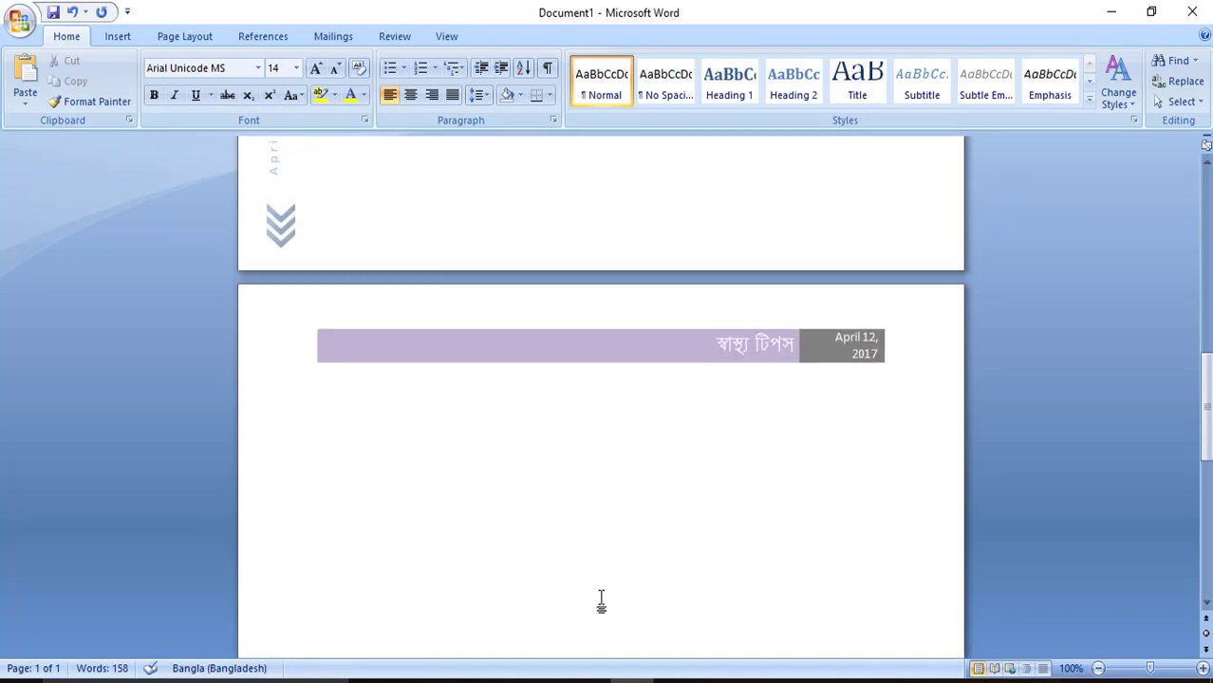
pyautogui.scroll(15, 741, 460)
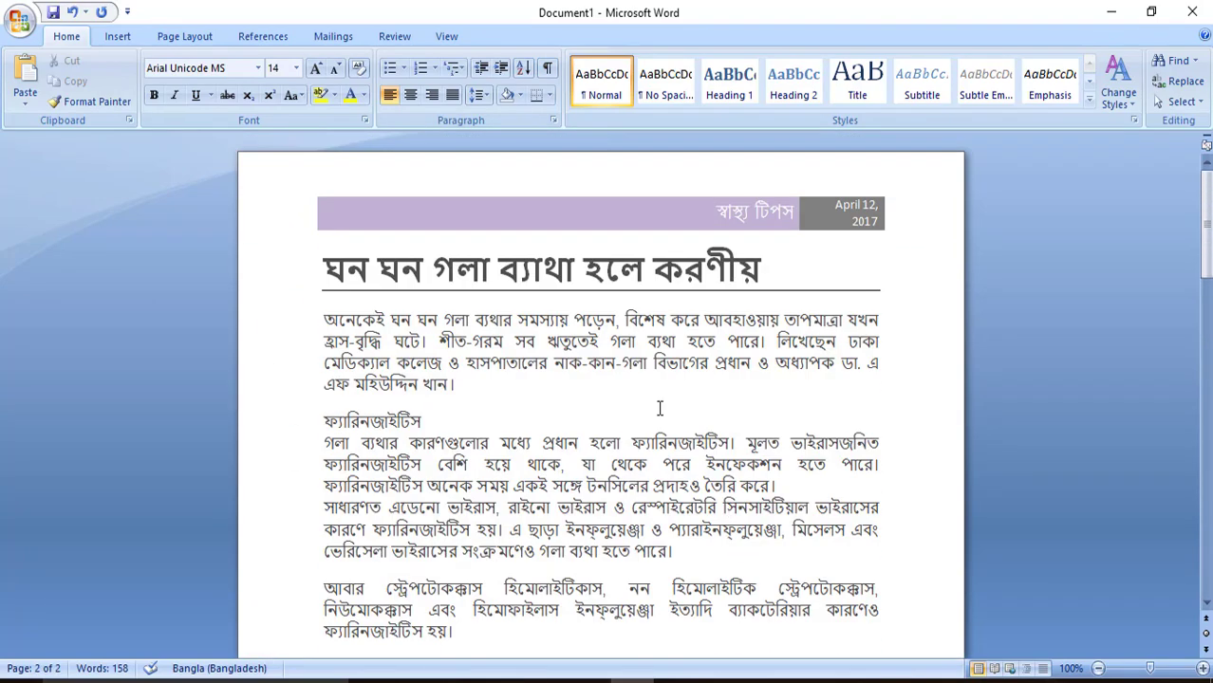
pyautogui.click(116, 37)
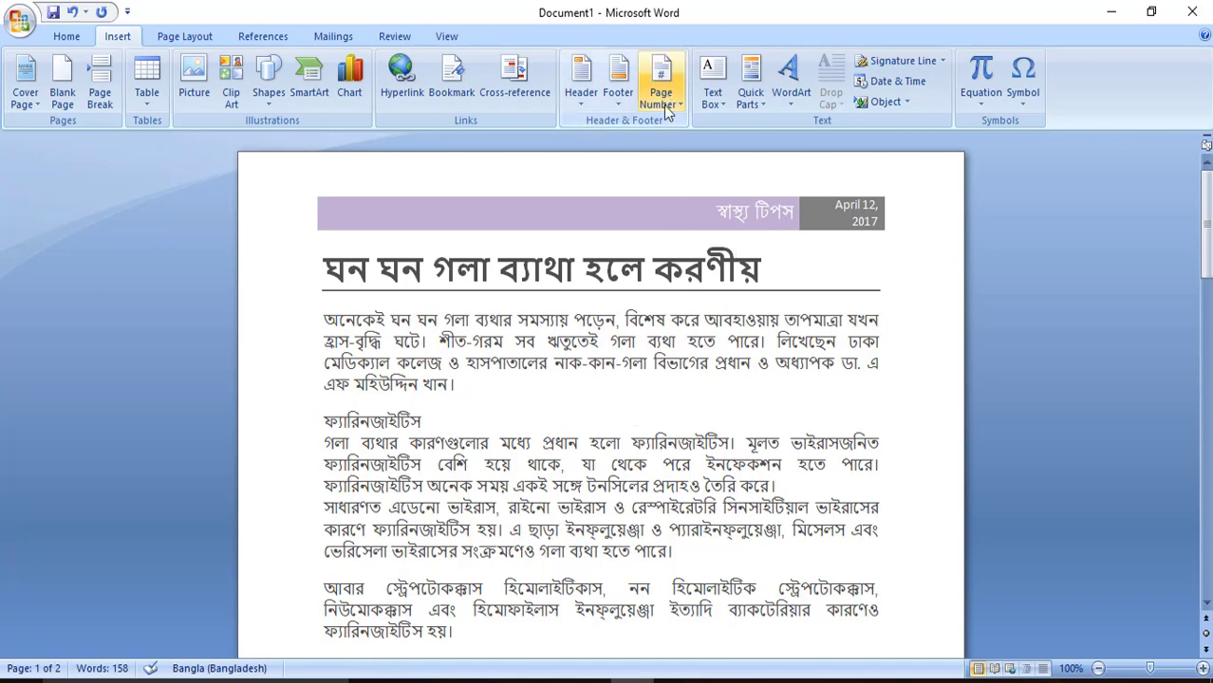
pyautogui.scroll(-15, 683, 382)
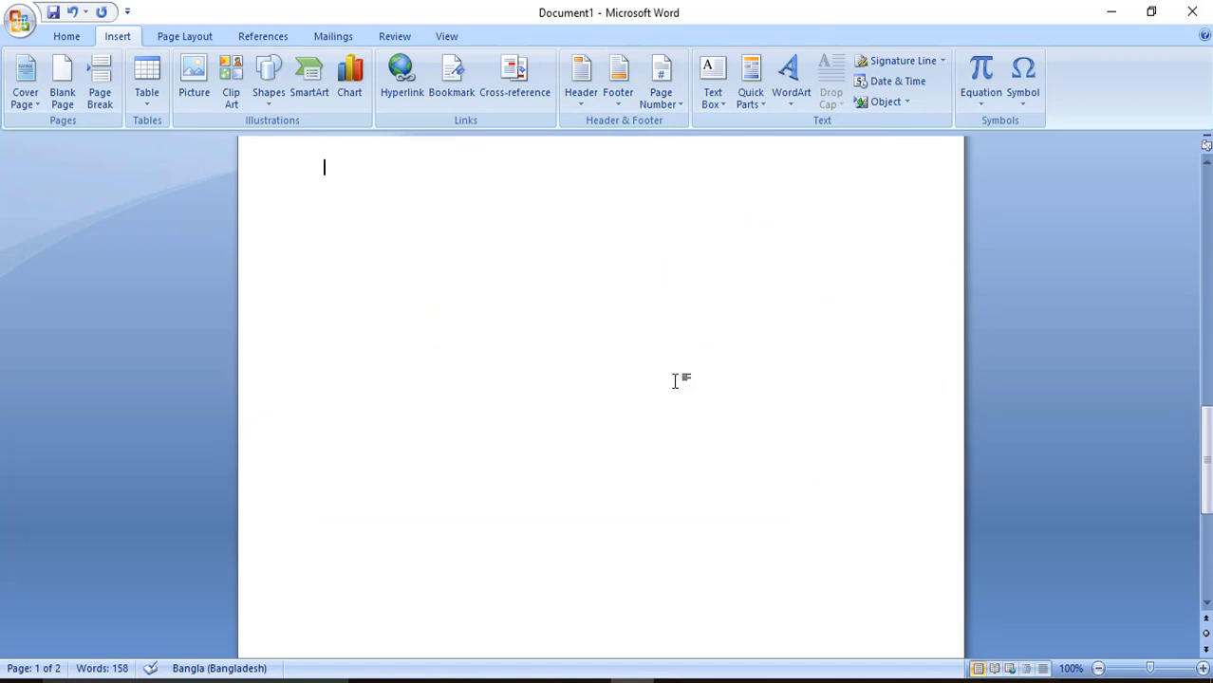
pyautogui.scroll(12, 676, 380)
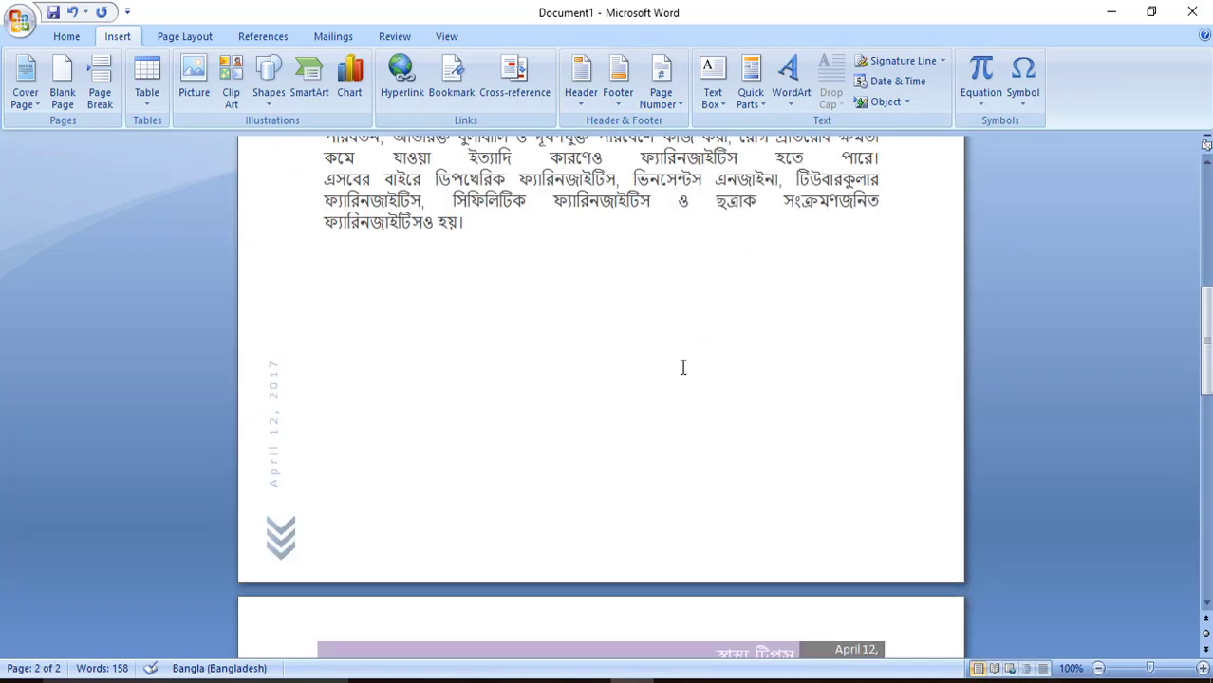
pyautogui.scroll(3, 683, 356)
pyautogui.click(662, 84)
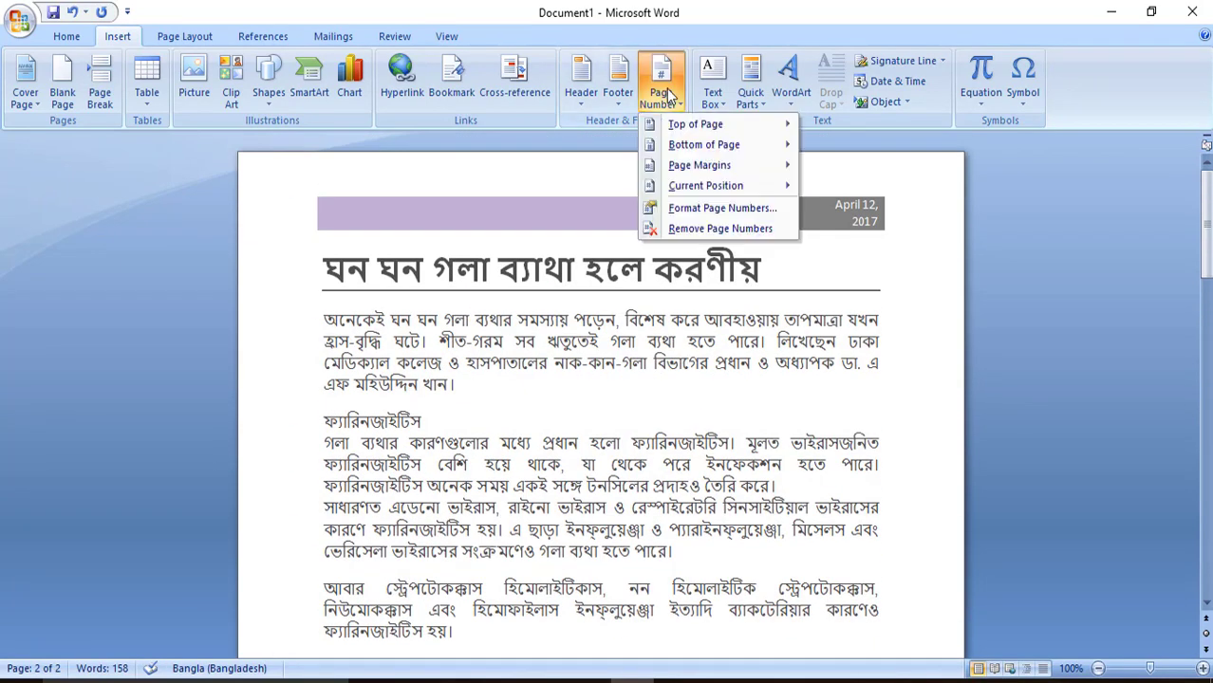
pyautogui.moveTo(732, 131)
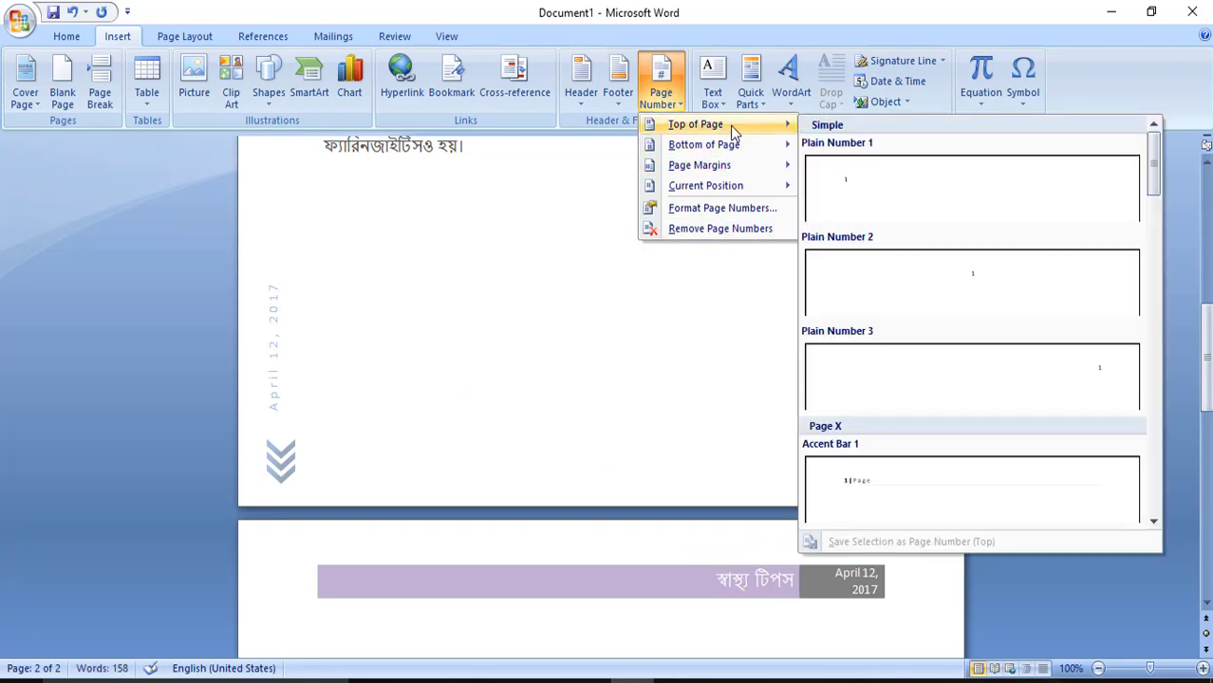
pyautogui.click(476, 346)
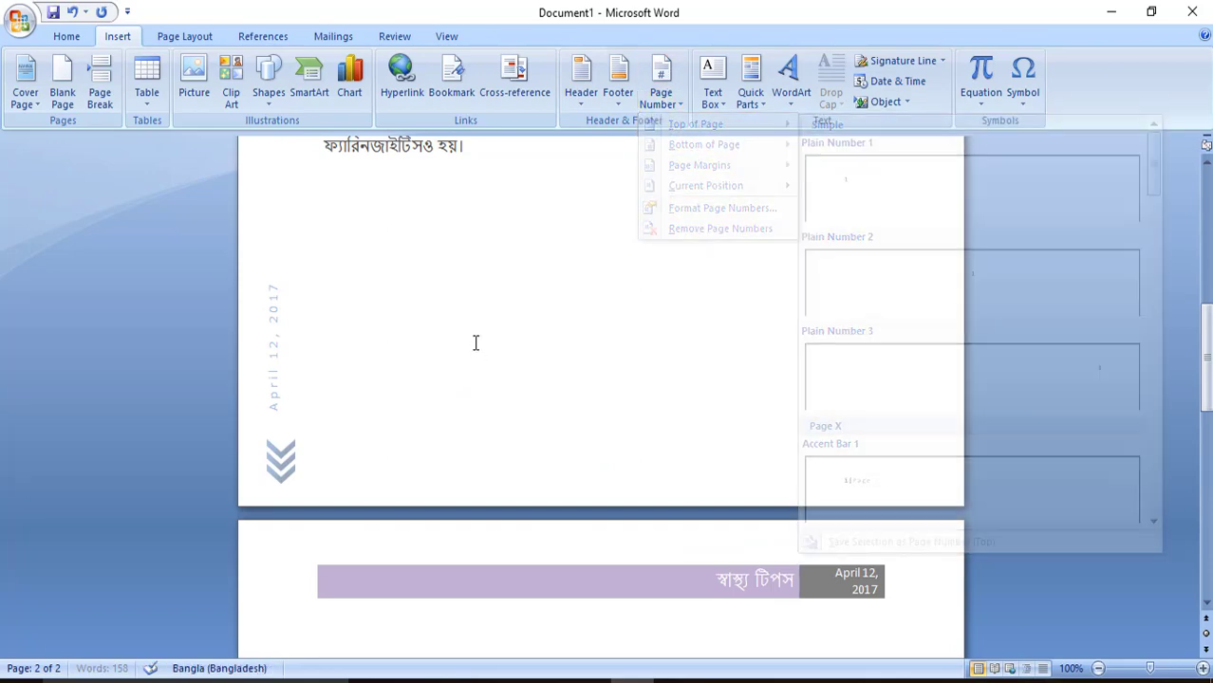
pyautogui.scroll(12, 484, 343)
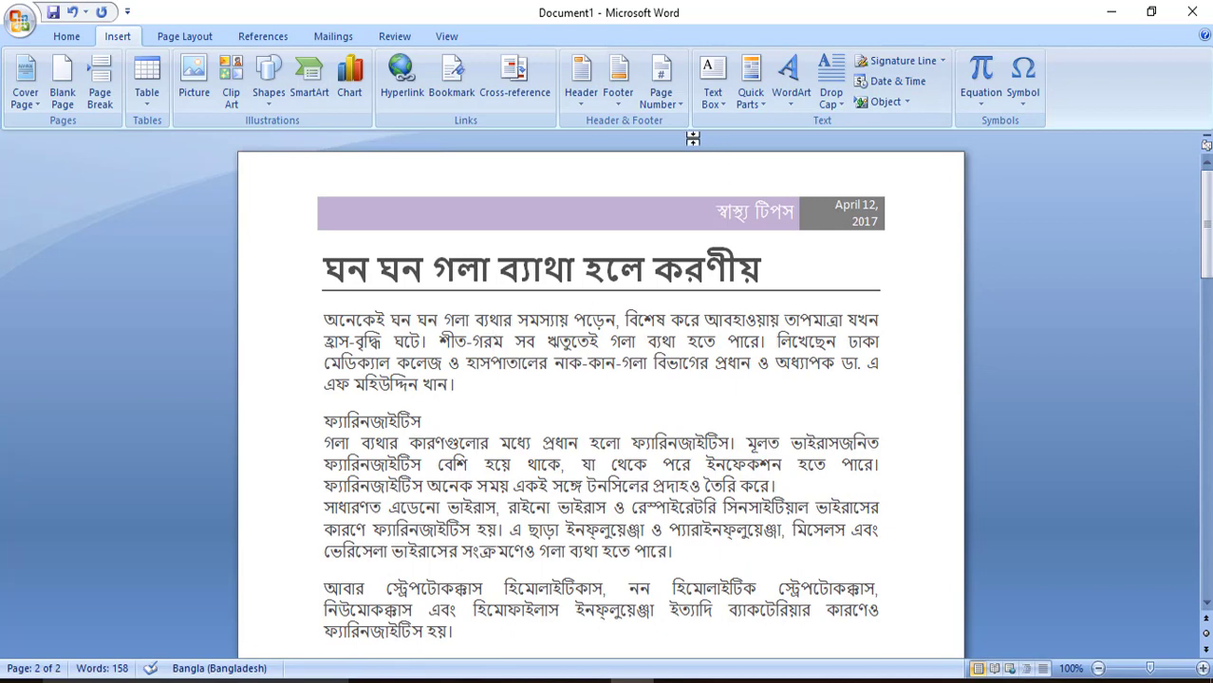
# Step: Insert the Circle page number design at the top of the pages, check it on both pages, and return to the document body
pyautogui.click(661, 83)
pyautogui.moveTo(721, 125)
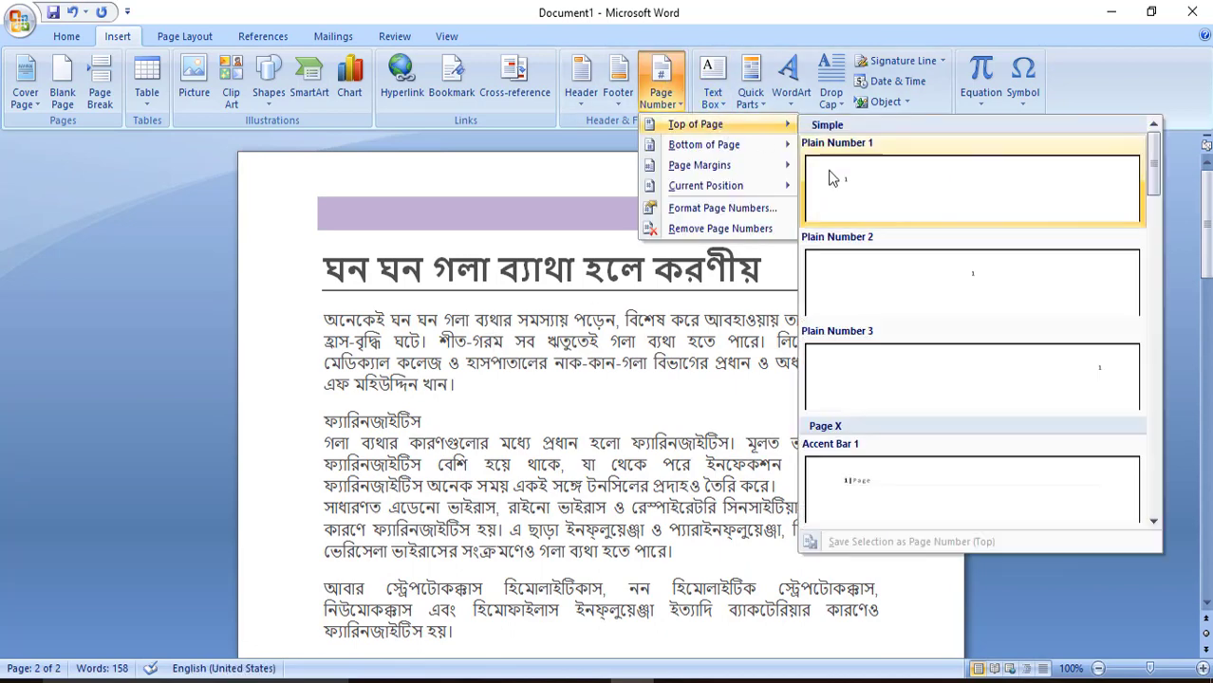
pyautogui.scroll(-10, 987, 446)
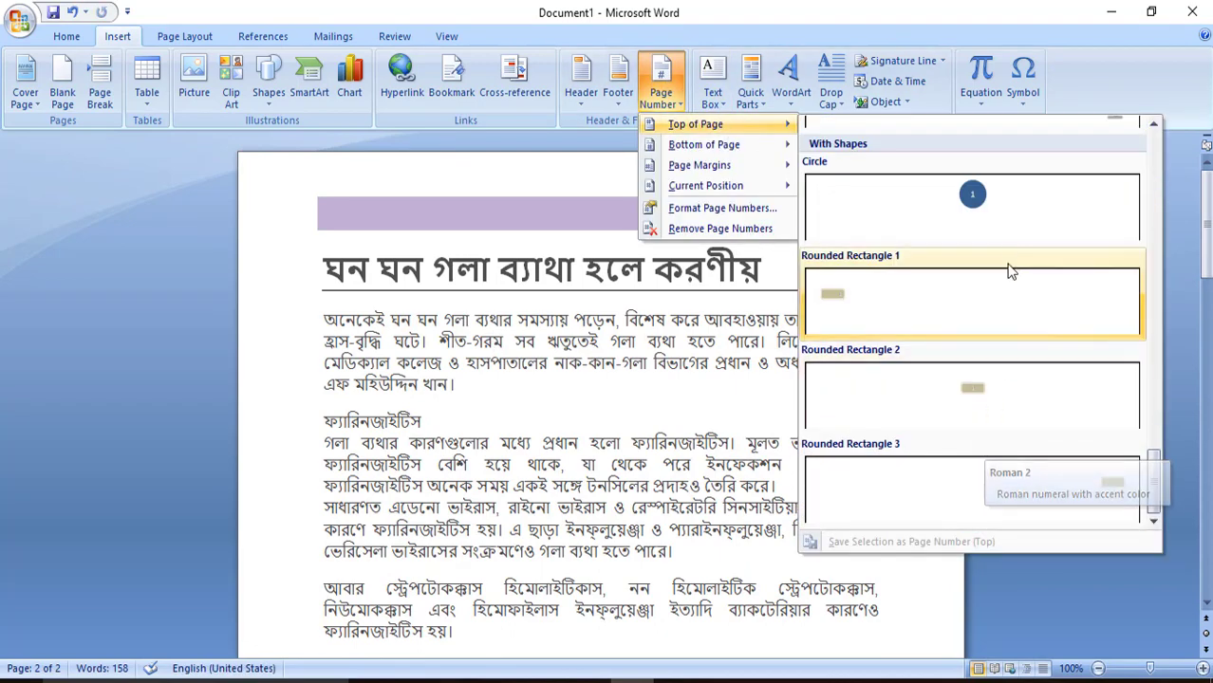
pyautogui.click(1004, 220)
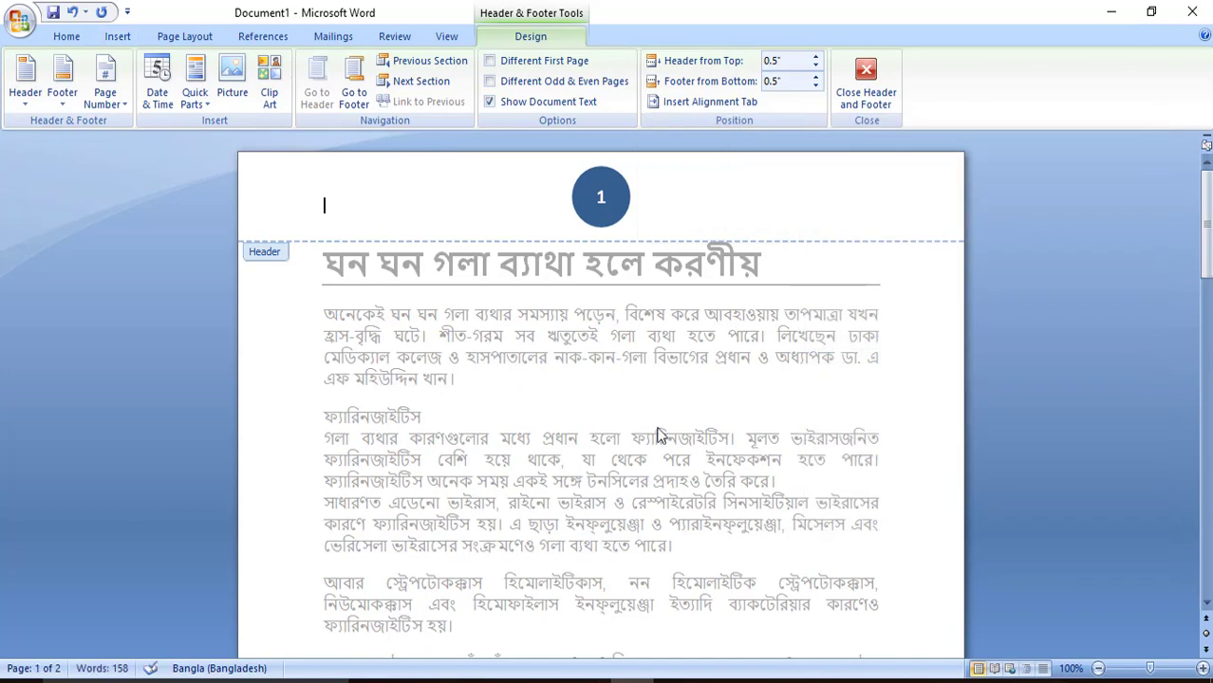
pyautogui.scroll(-15, 661, 435)
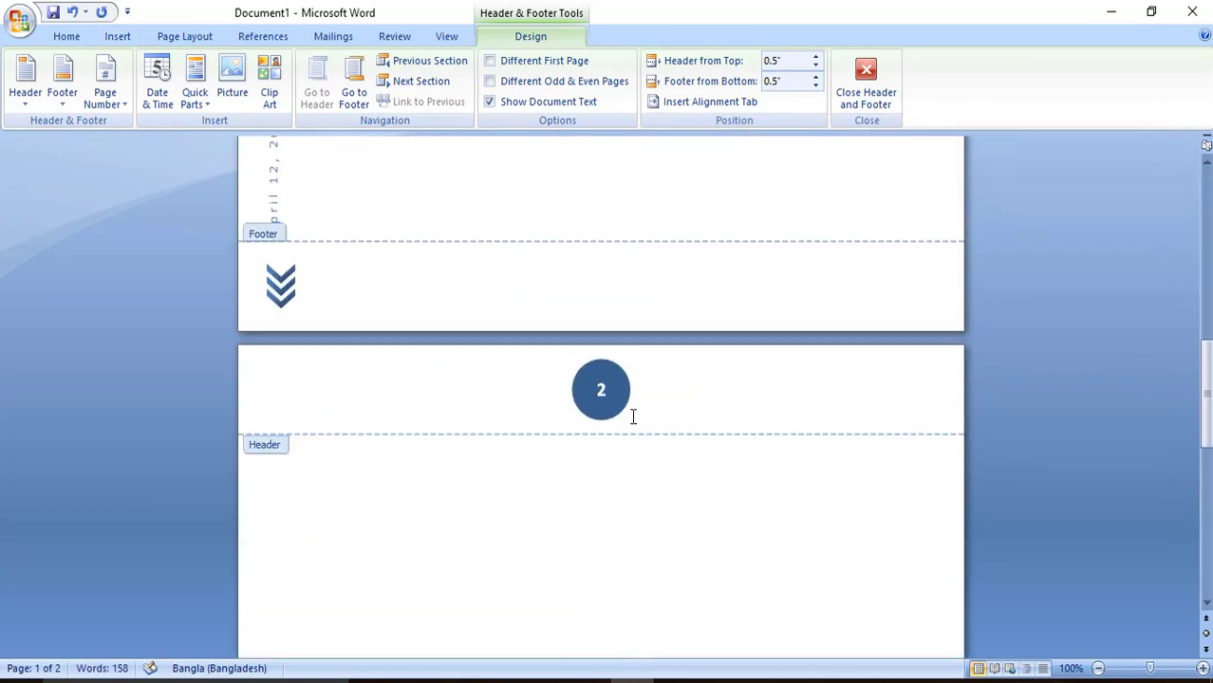
pyautogui.scroll(-10, 661, 509)
pyautogui.doubleClick(622, 533)
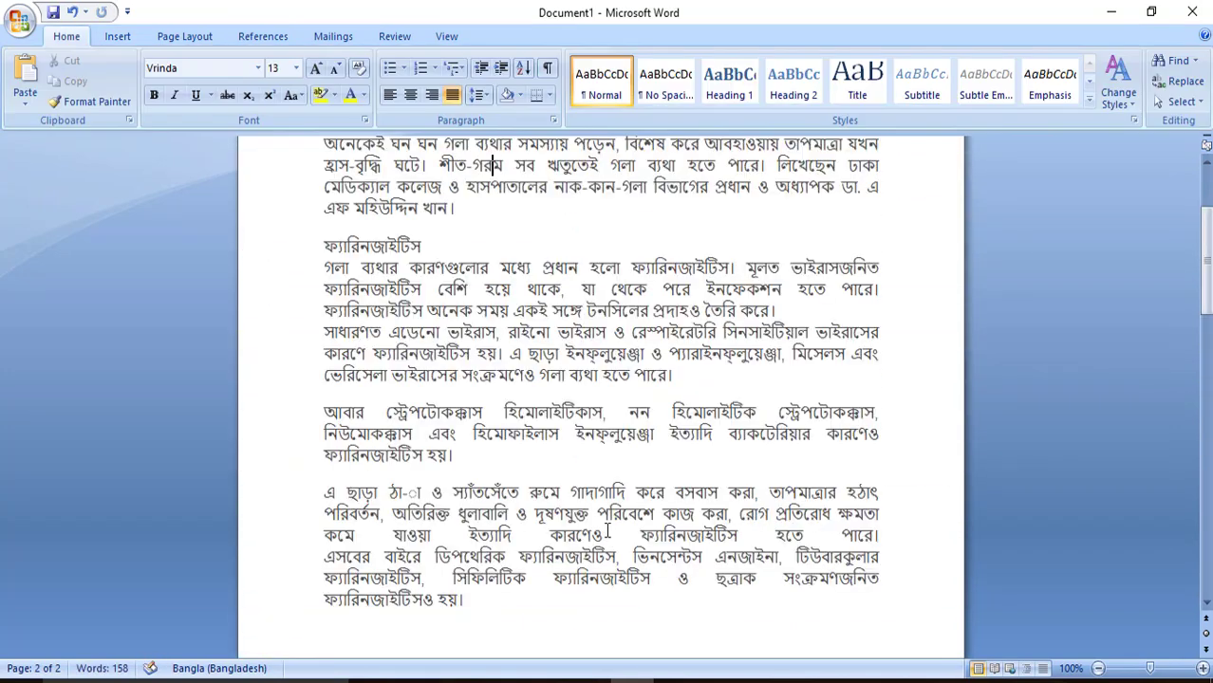
pyautogui.scroll(-15, 577, 565)
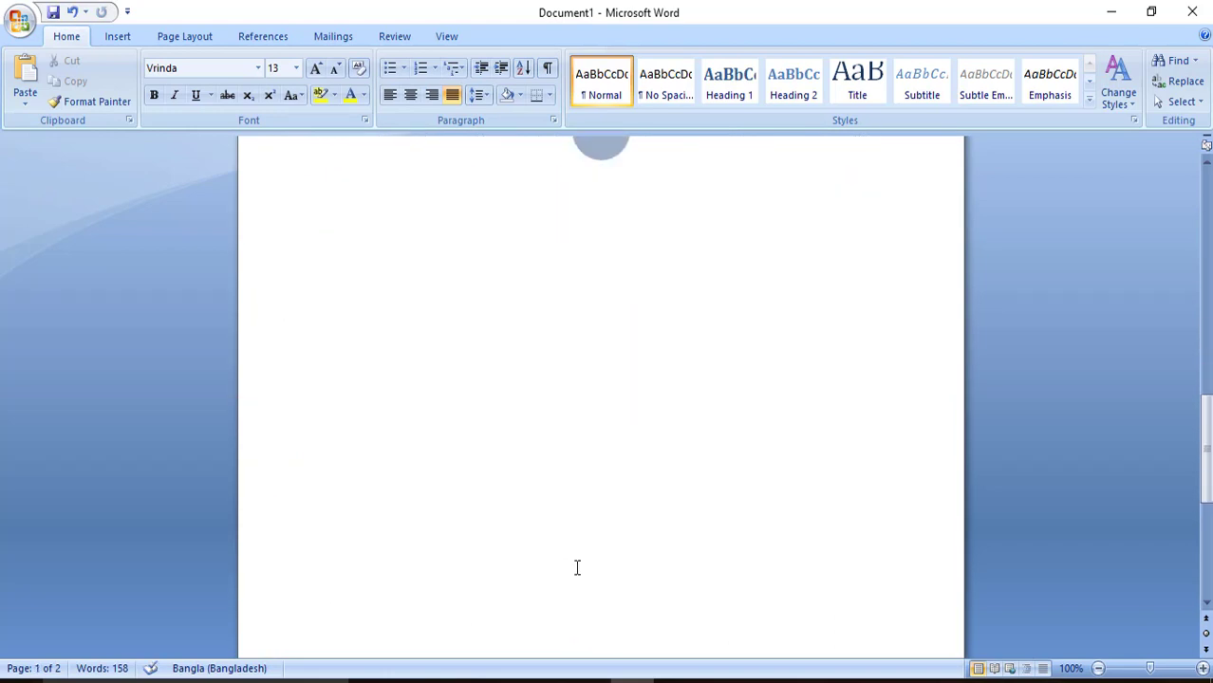
# Step: Add blank lines from the second page on until the document reaches a fourth page, and check the page numbers back to the first page
pyautogui.scroll(-3, 576, 567)
pyautogui.click(575, 509)
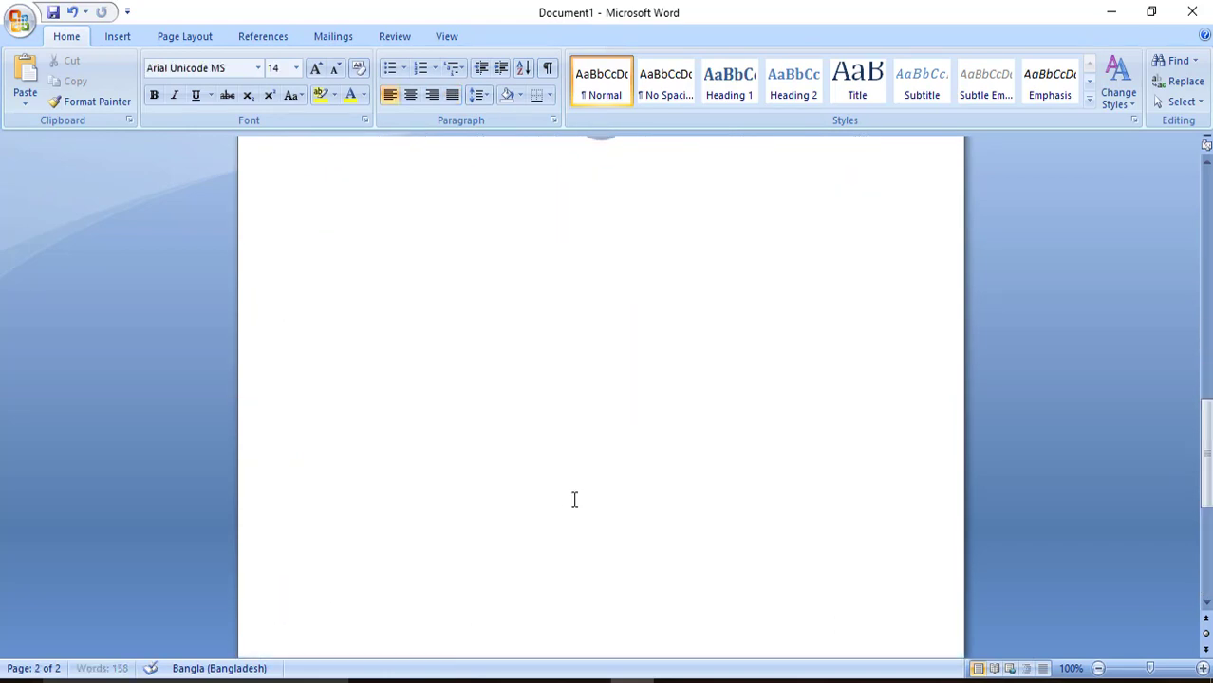
pyautogui.press('Return')
pyautogui.press('Return')
pyautogui.press('Return')
pyautogui.press('Return')
pyautogui.press('Return')
pyautogui.press('Return')
pyautogui.press('Return')
pyautogui.press('Return')
pyautogui.press('Return')
pyautogui.press('Return')
pyautogui.press('Return')
pyautogui.press('Return')
pyautogui.press('Return')
pyautogui.press('Return')
pyautogui.press('Return')
pyautogui.press('Return')
pyautogui.press('Return')
pyautogui.press('Return')
pyautogui.press('Return')
pyautogui.press('Return')
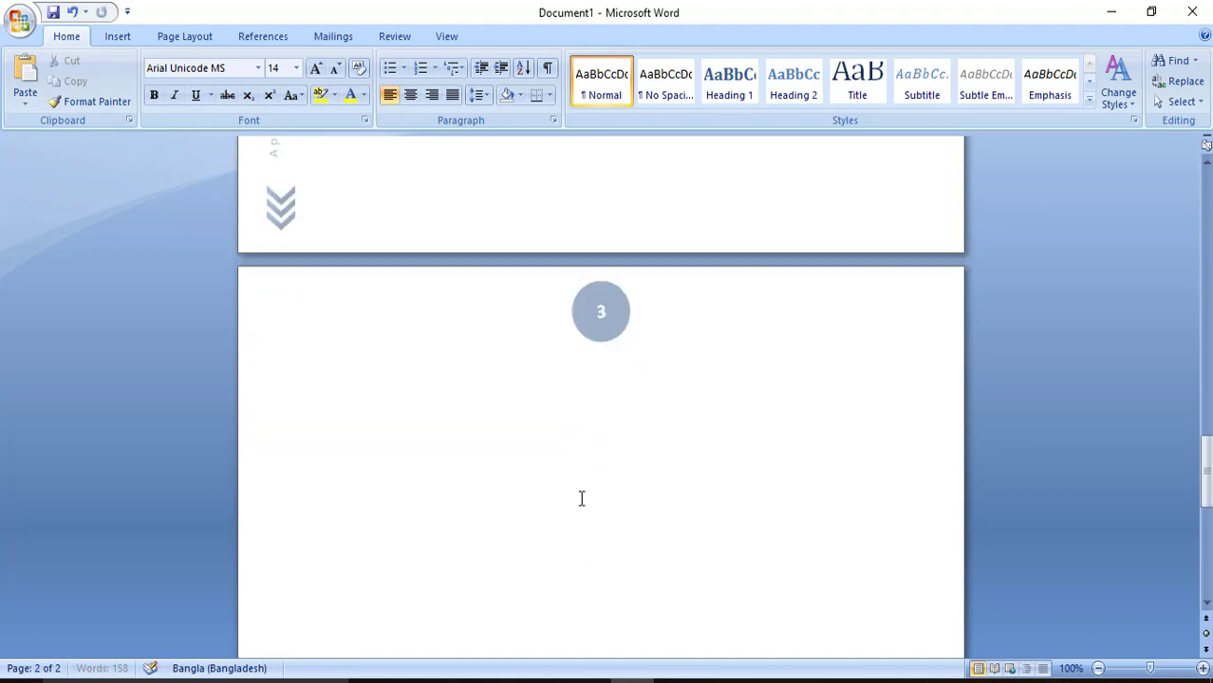
pyautogui.press('Return')
pyautogui.press('Return')
pyautogui.press('Return')
pyautogui.press('Return')
pyautogui.press('Return')
pyautogui.press('Return')
pyautogui.press('Return')
pyautogui.press('Return')
pyautogui.press('Return')
pyautogui.press('Return')
pyautogui.press('Return')
pyautogui.press('Return')
pyautogui.press('Return')
pyautogui.press('Return')
pyautogui.press('Return')
pyautogui.press('Return')
pyautogui.press('Return')
pyautogui.press('Return')
pyautogui.press('Return')
pyautogui.press('Return')
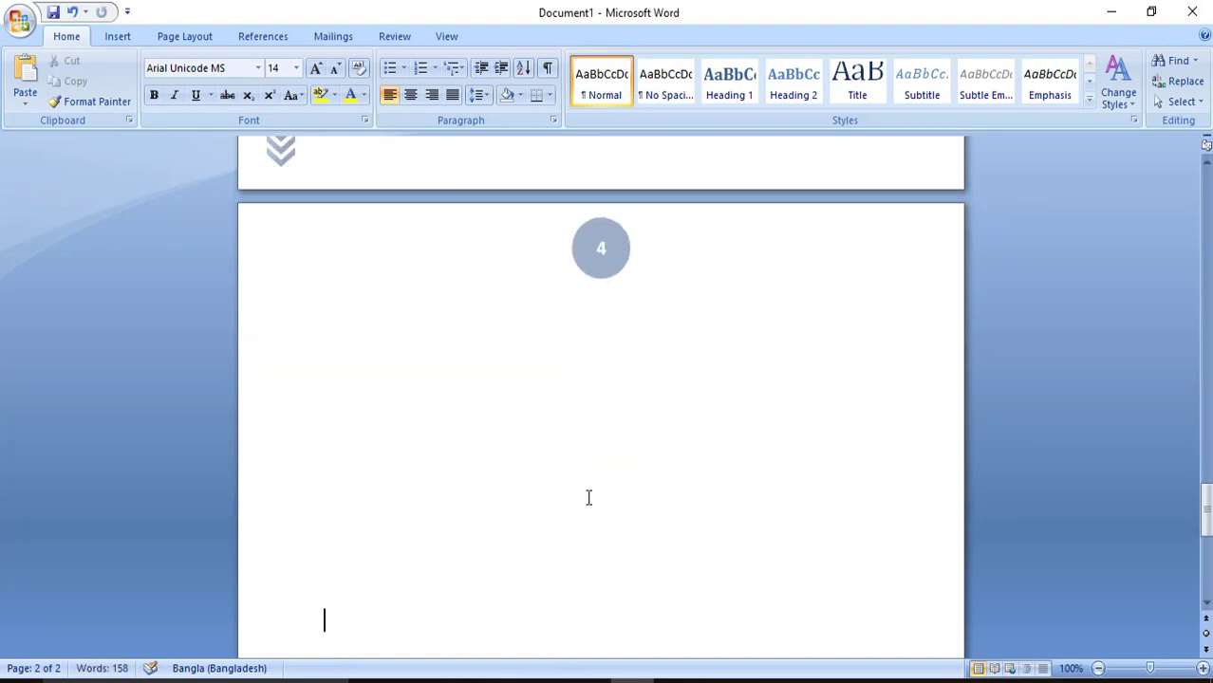
pyautogui.scroll(20, 597, 503)
pyautogui.scroll(20, 612, 510)
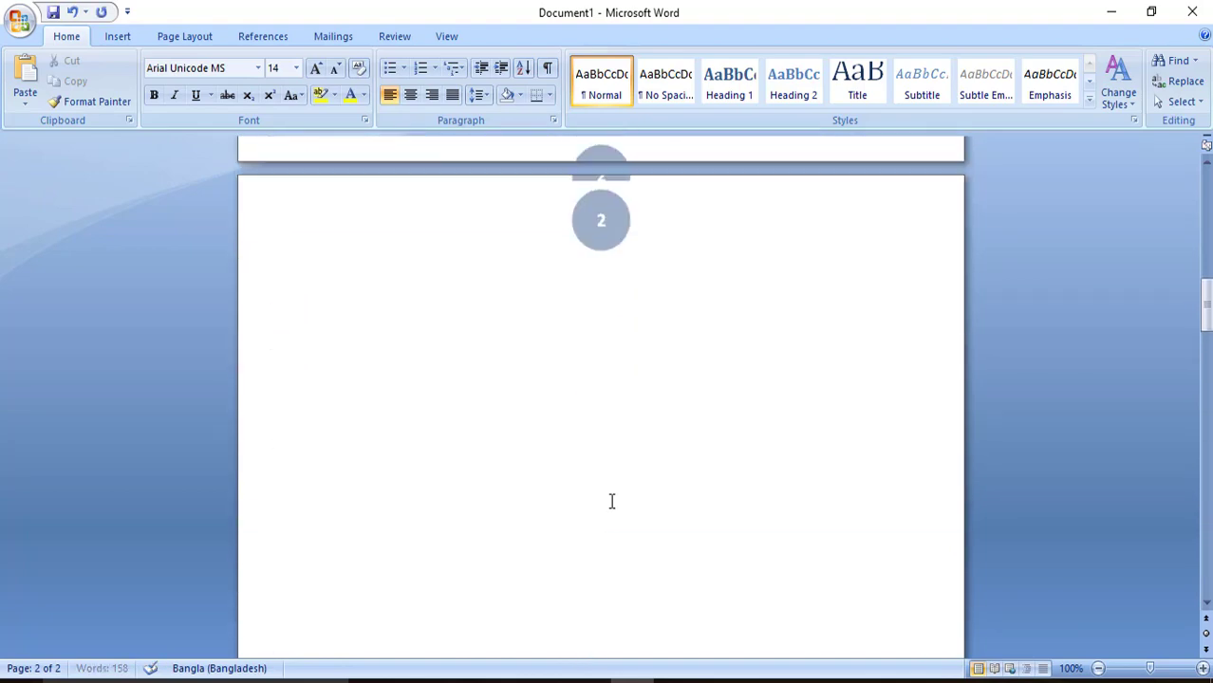
pyautogui.scroll(1, 612, 503)
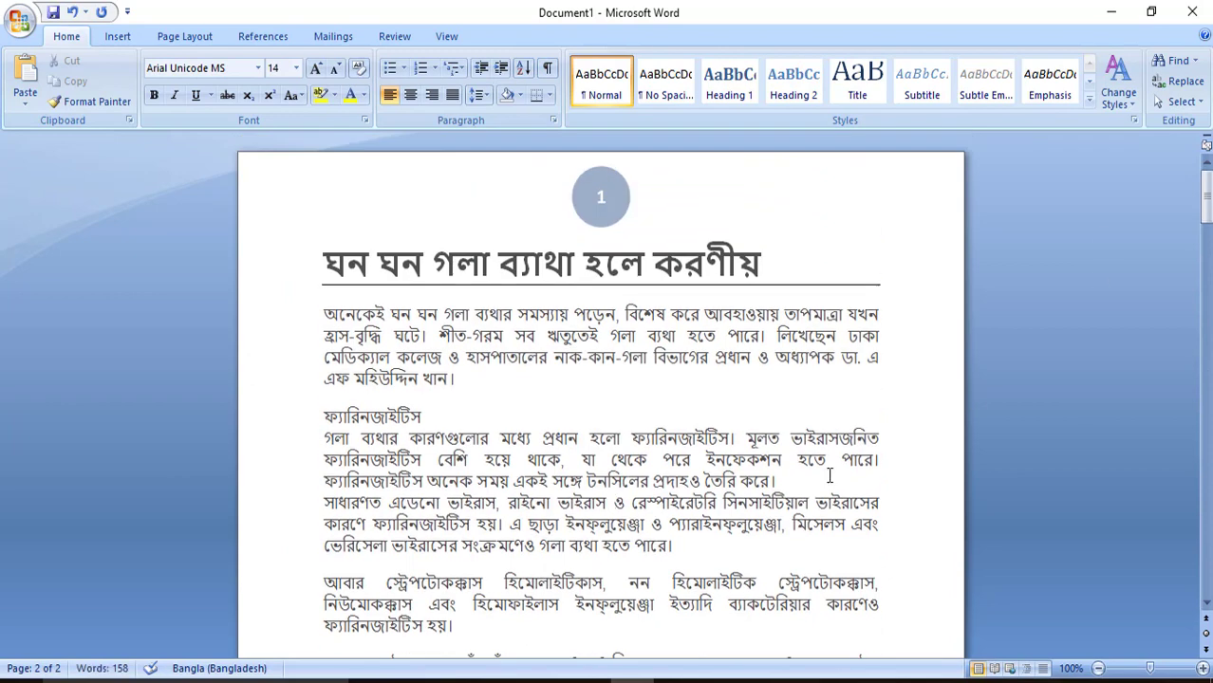
# Step: Save the document to the Desktop as a Word Document named Doc1 and close it
pyautogui.click(118, 36)
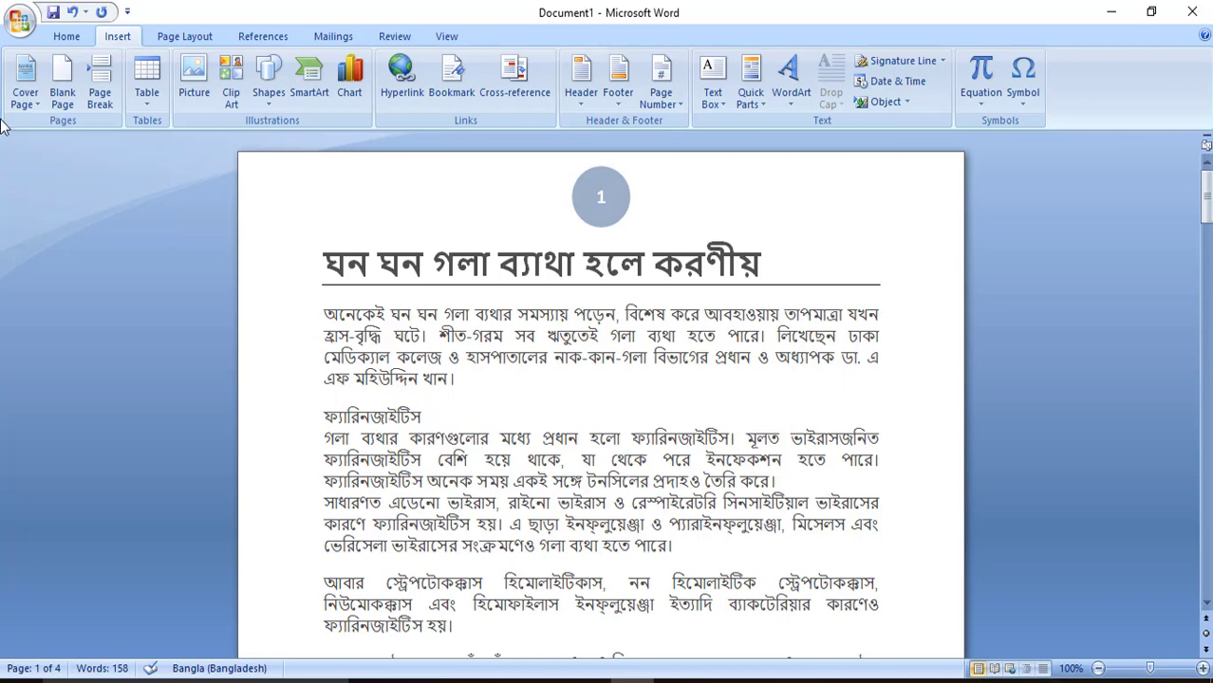
pyautogui.click(19, 19)
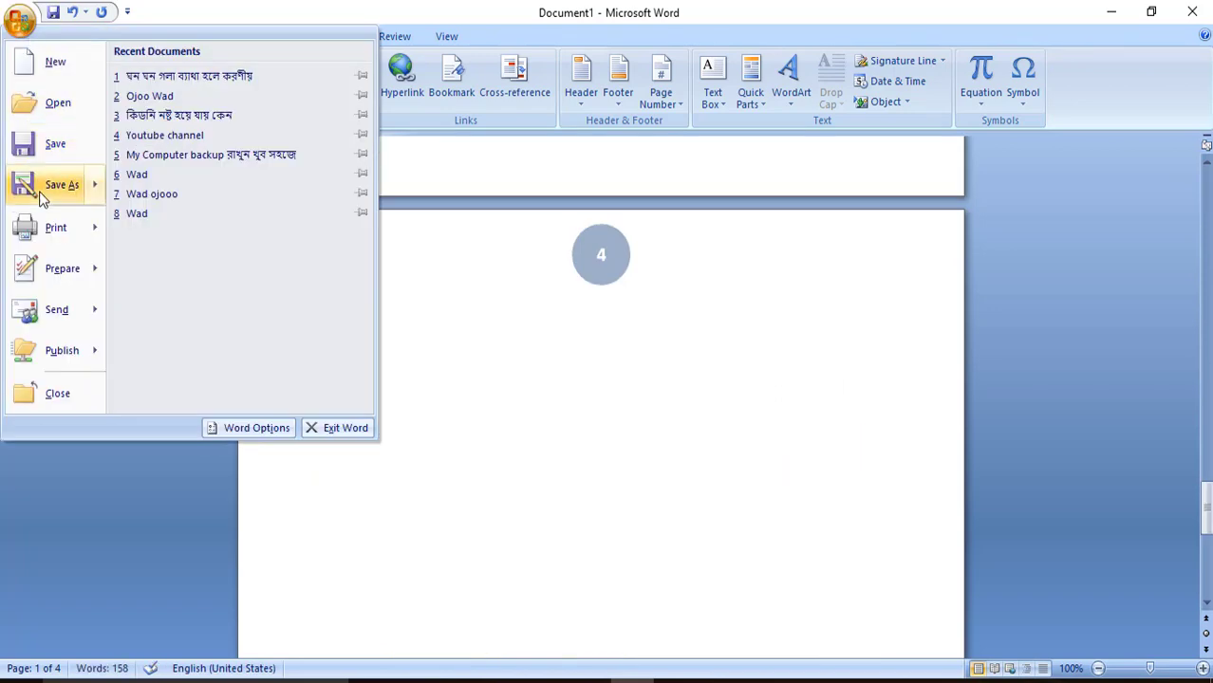
pyautogui.click(310, 349)
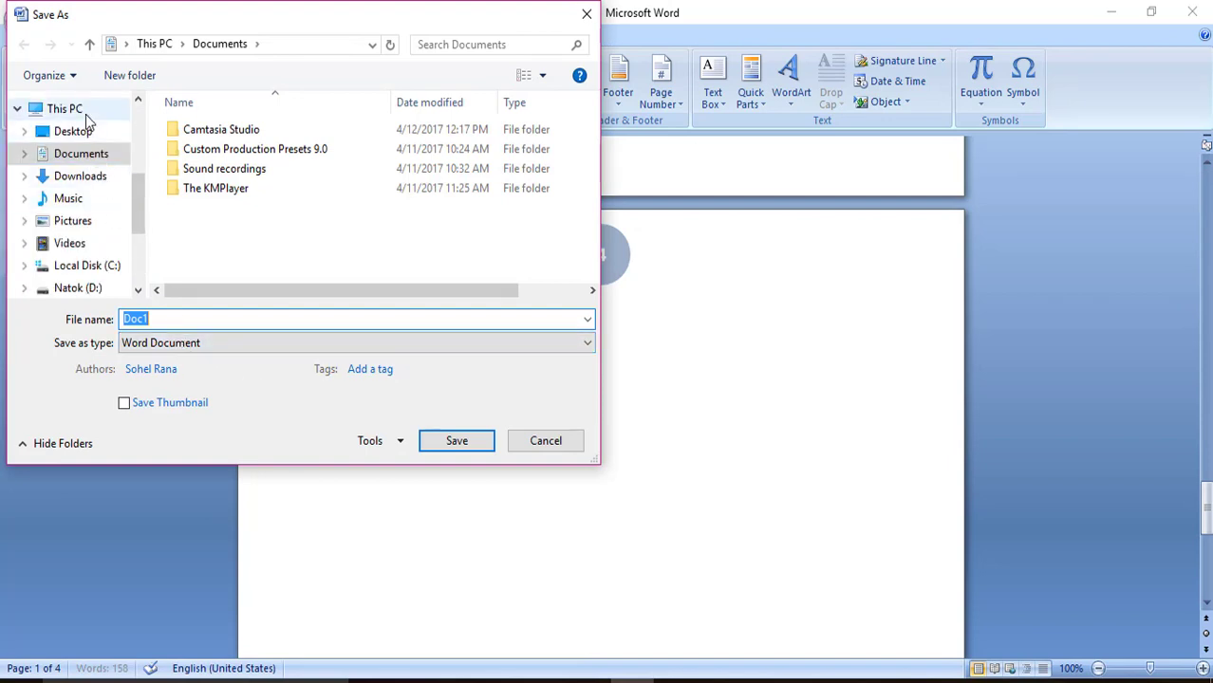
pyautogui.scroll(3, 103, 237)
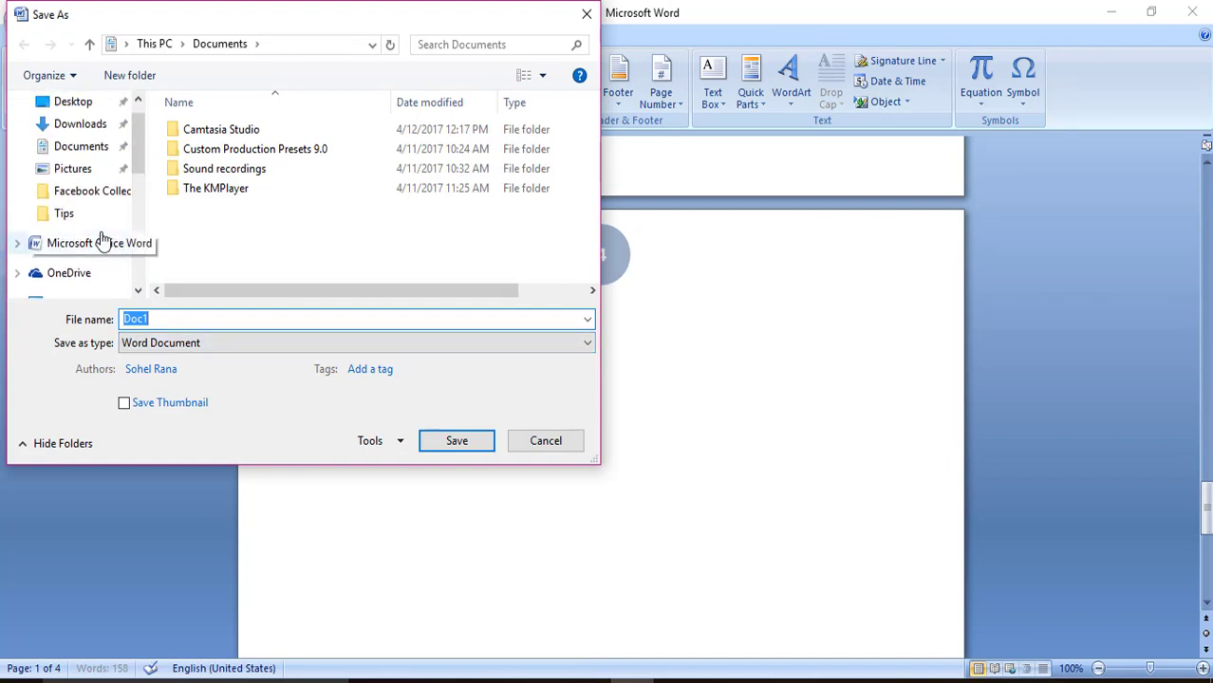
pyautogui.click(63, 102)
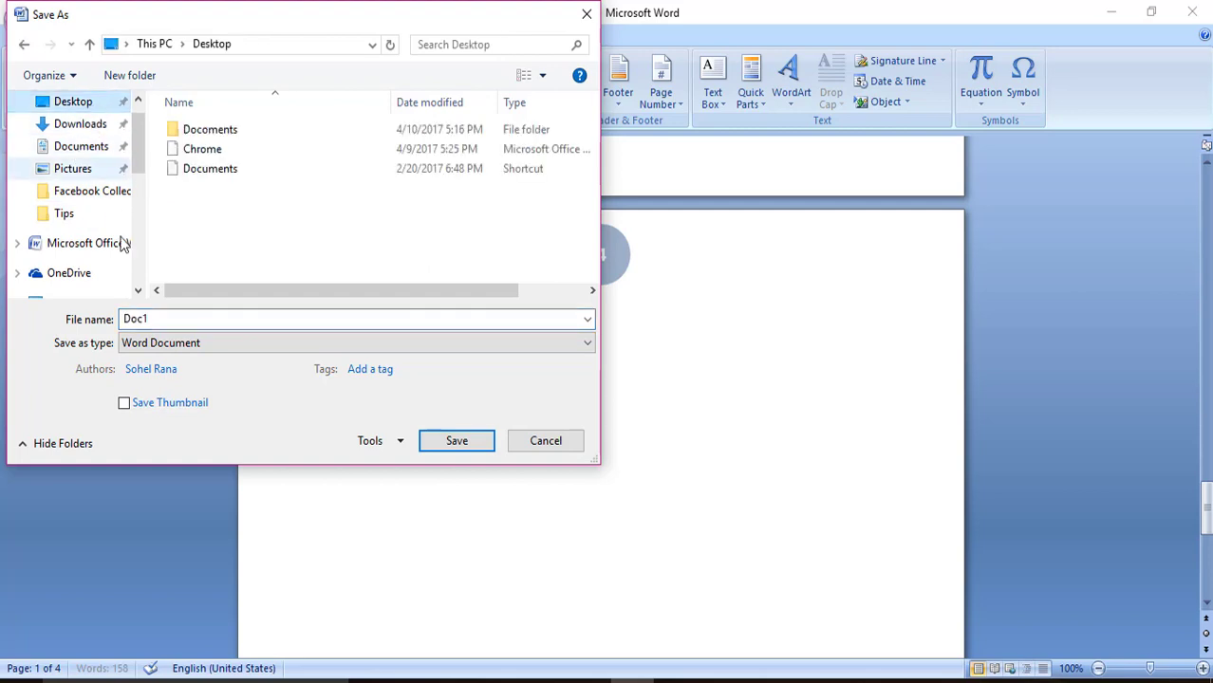
pyautogui.click(450, 444)
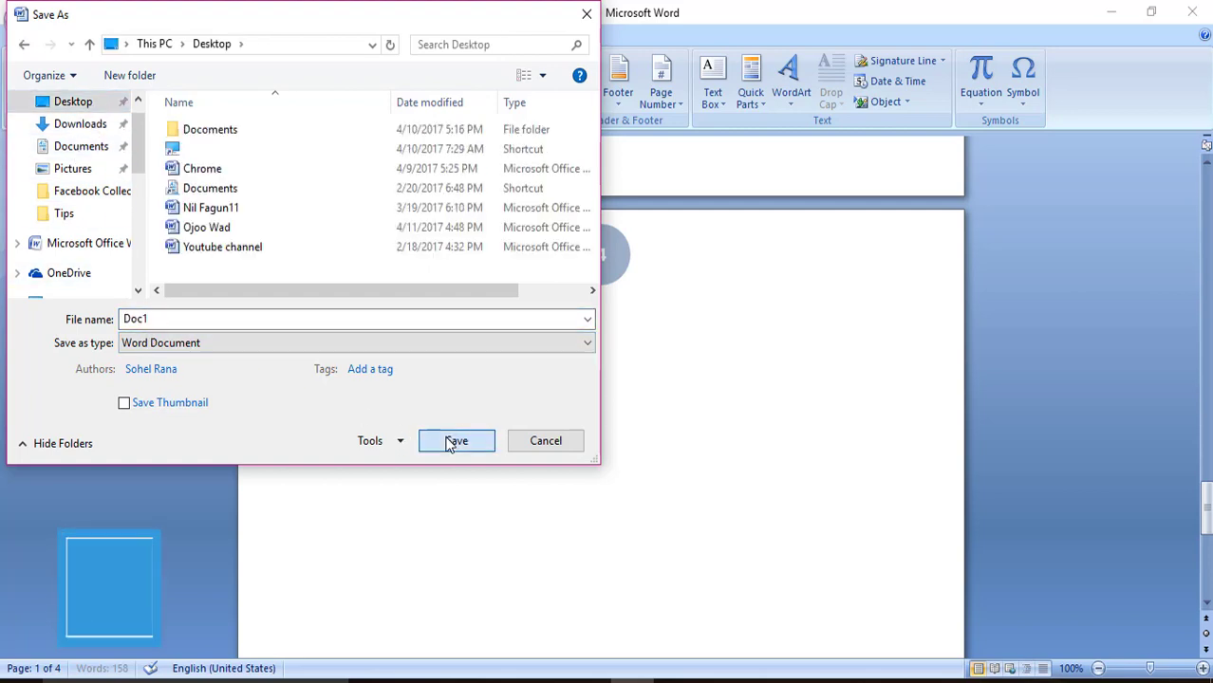
pyautogui.click(1192, 9)
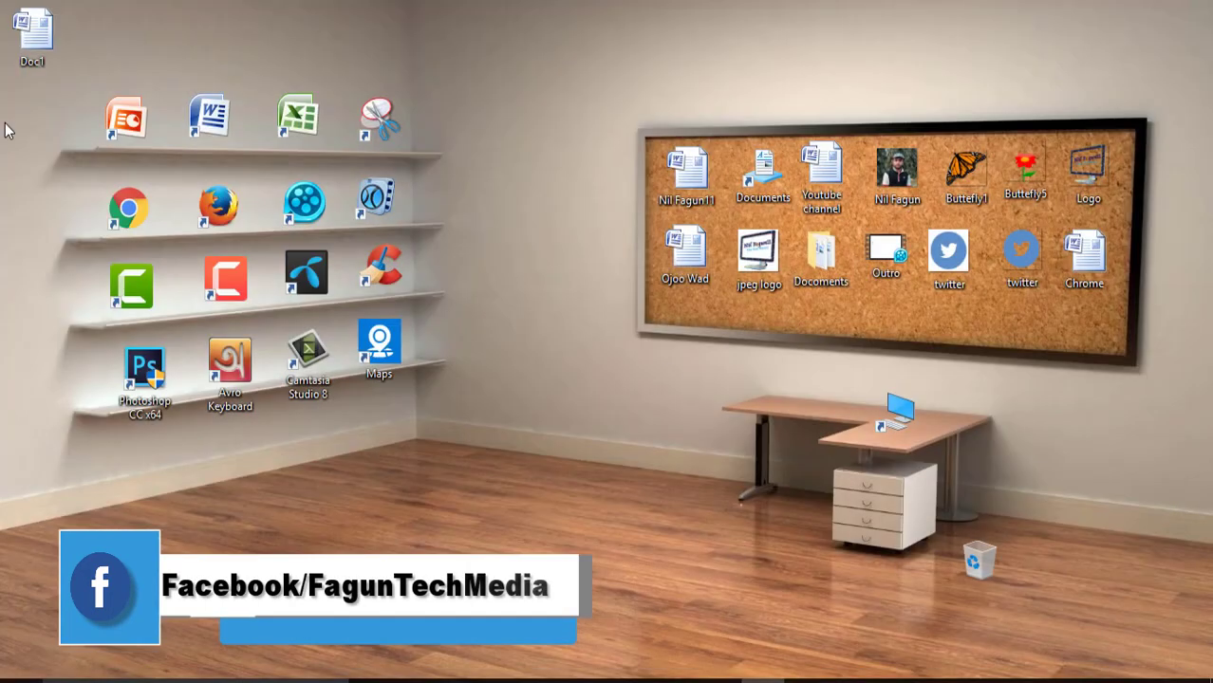
# Step: Reopen Doc1 from the desktop to check its saved page numbers and footer, close it and refresh the desktop
pyautogui.doubleClick(31, 33)
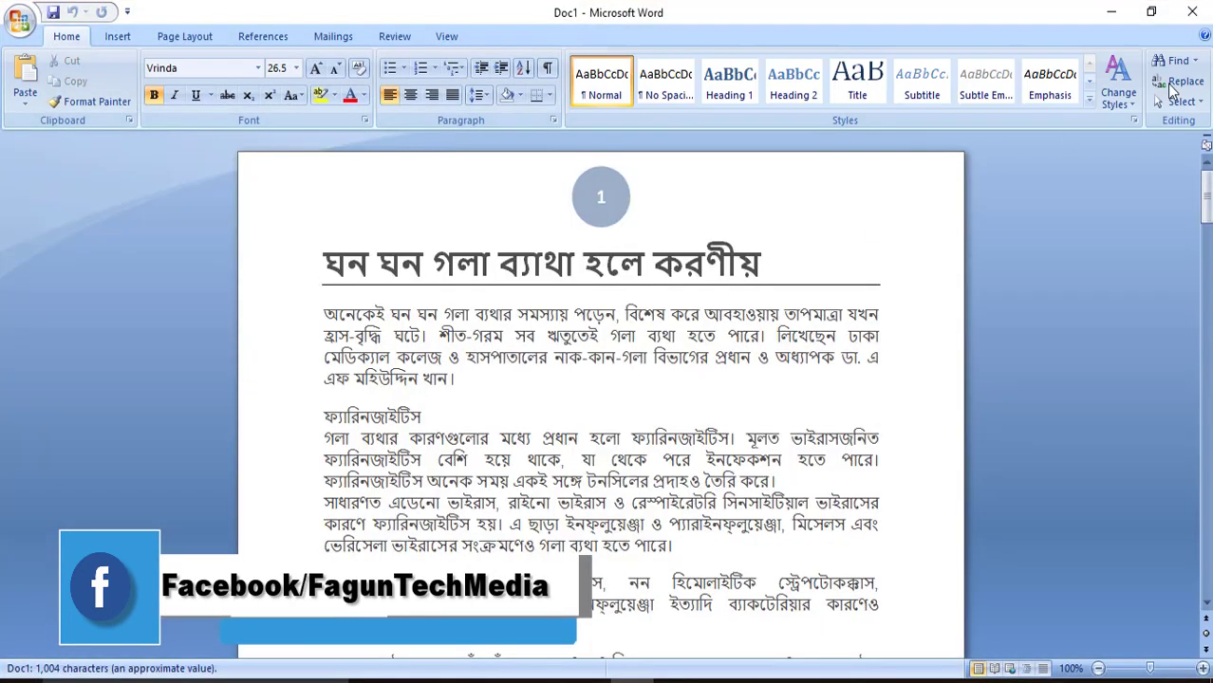
pyautogui.scroll(-12, 817, 366)
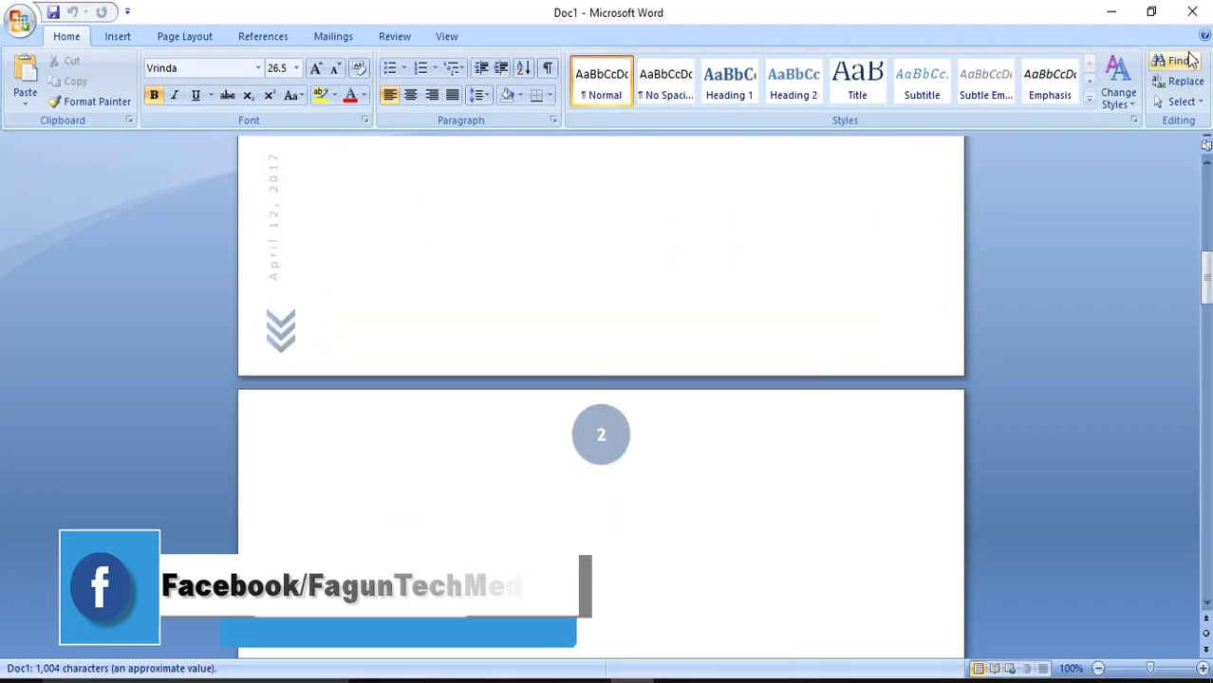
pyautogui.click(1192, 10)
pyautogui.rightClick(523, 227)
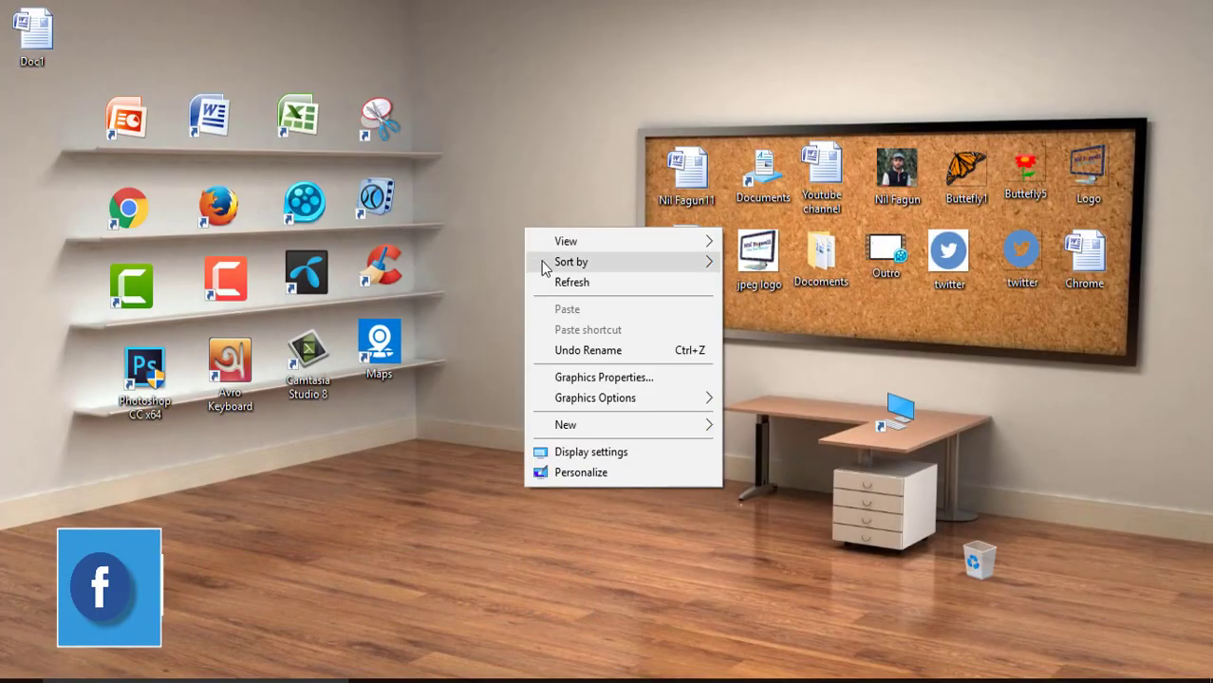
pyautogui.click(548, 282)
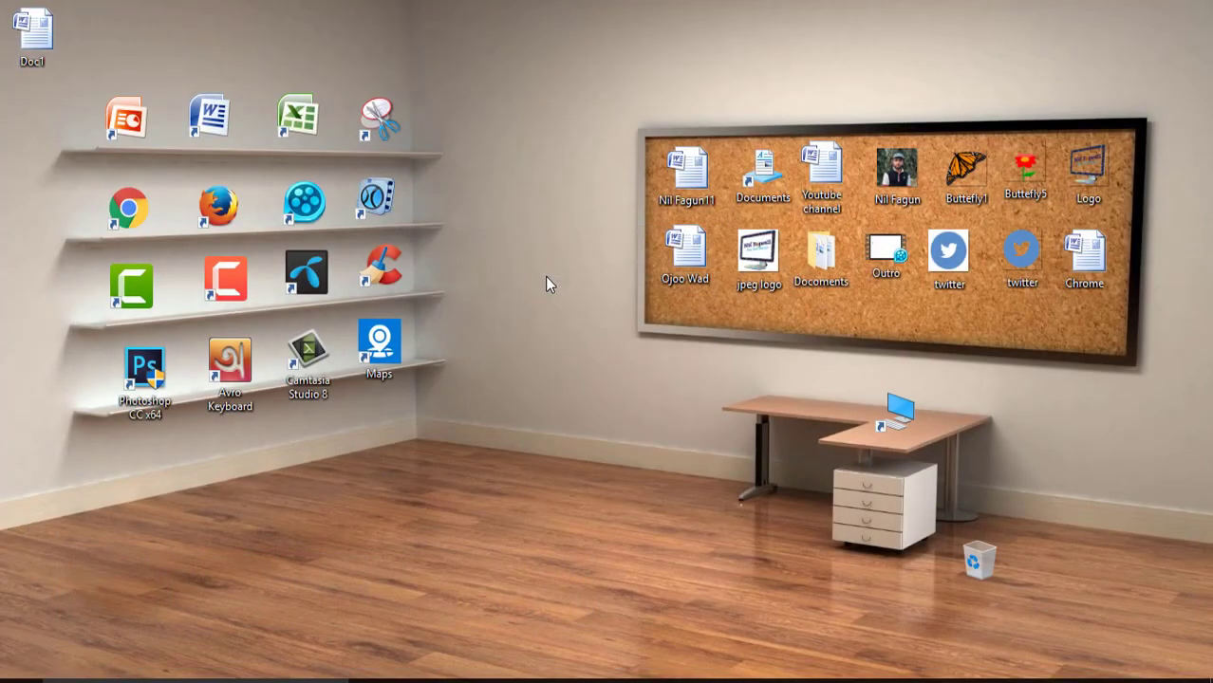